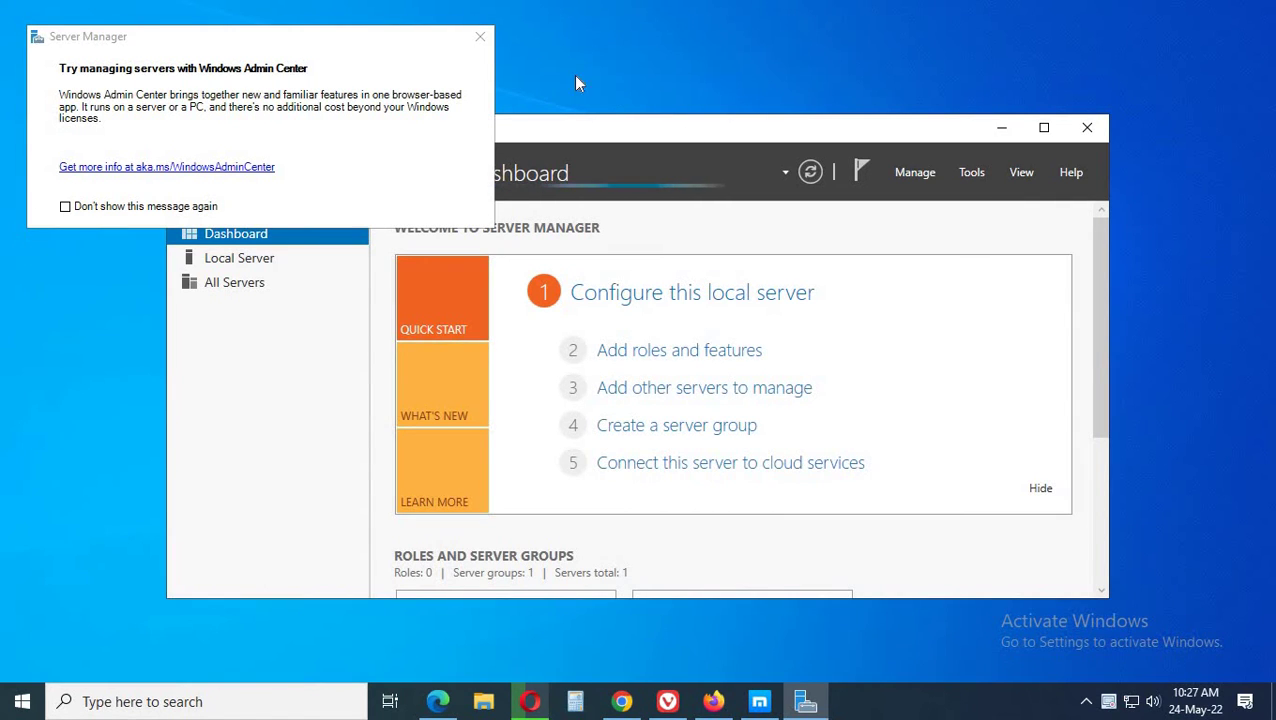
Dismiss the Windows Admin Center message and maximize the Server Manager window.
click(479, 39)
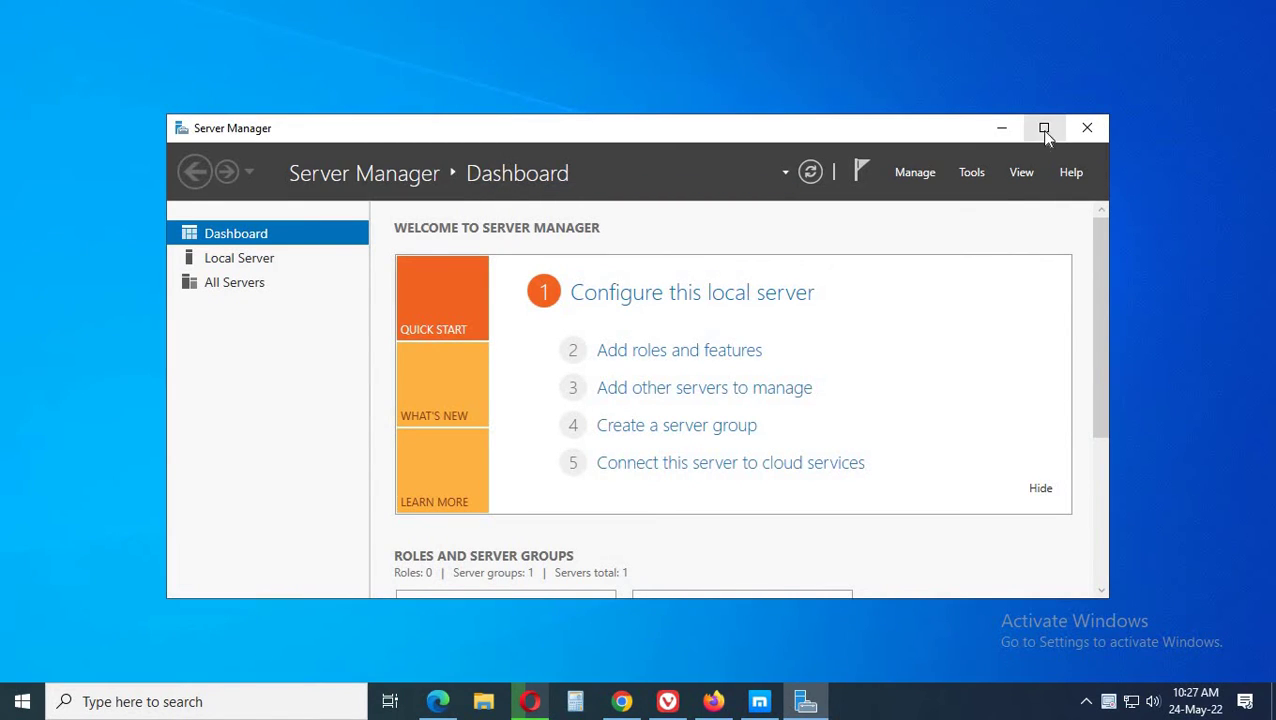
click(1044, 129)
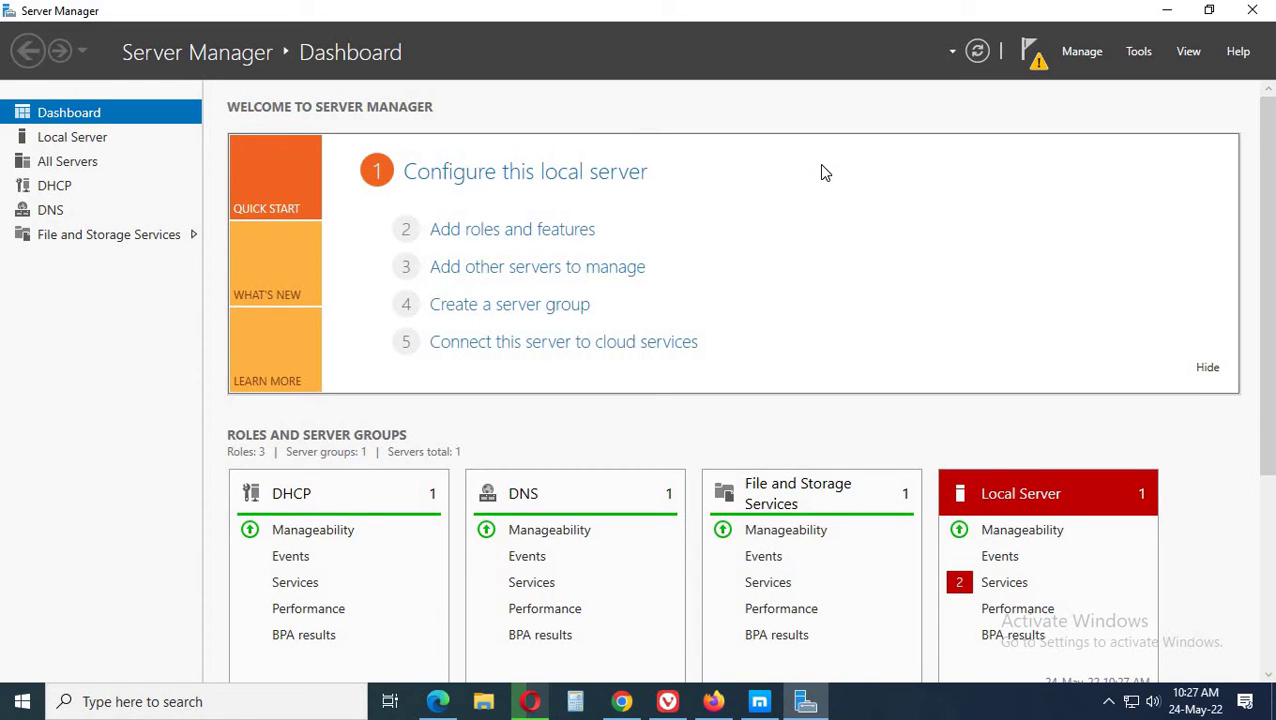
click(1081, 54)
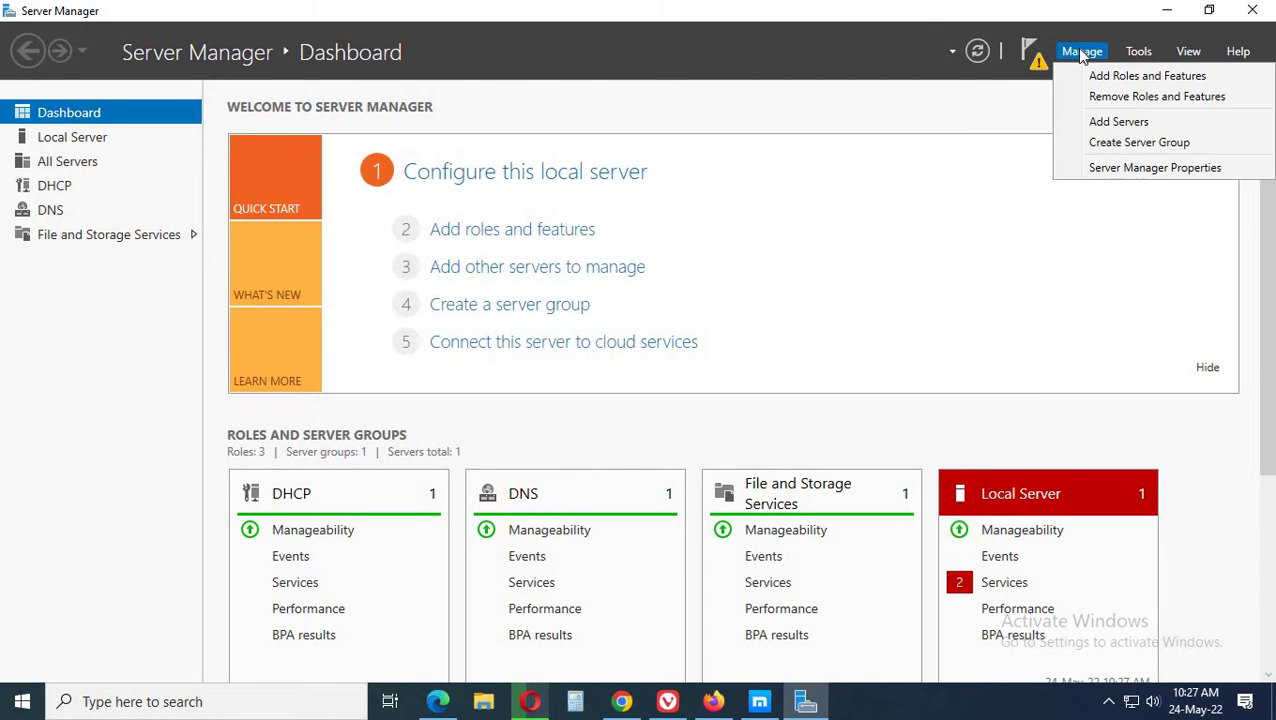
click(879, 170)
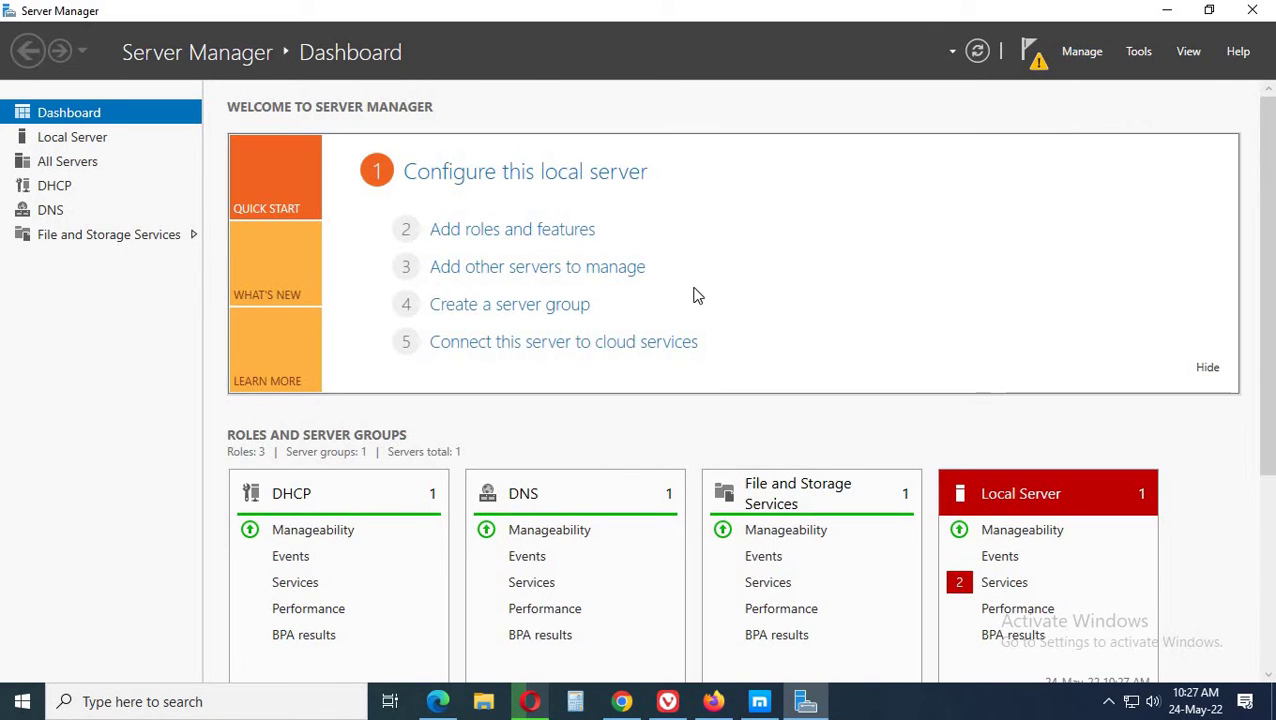
Start adding roles and features with a role-based installation on server MMH-DC, proceeding to the server role selection.
click(527, 229)
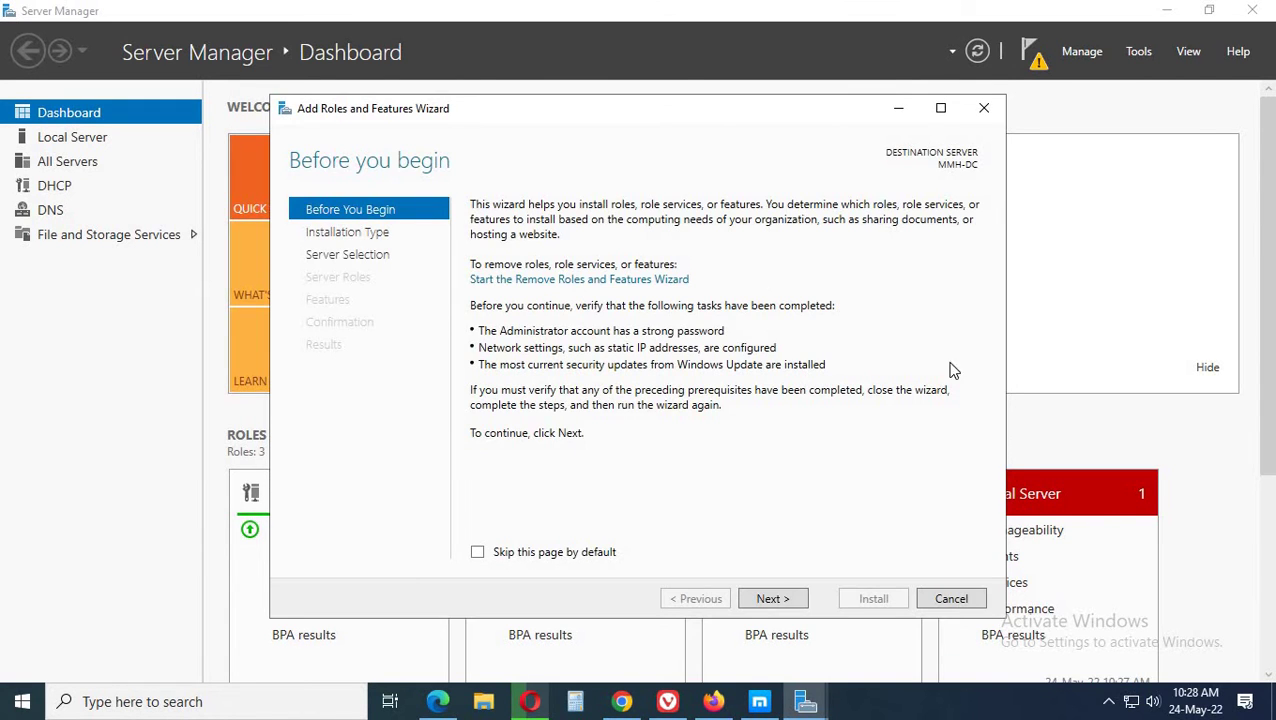
click(779, 604)
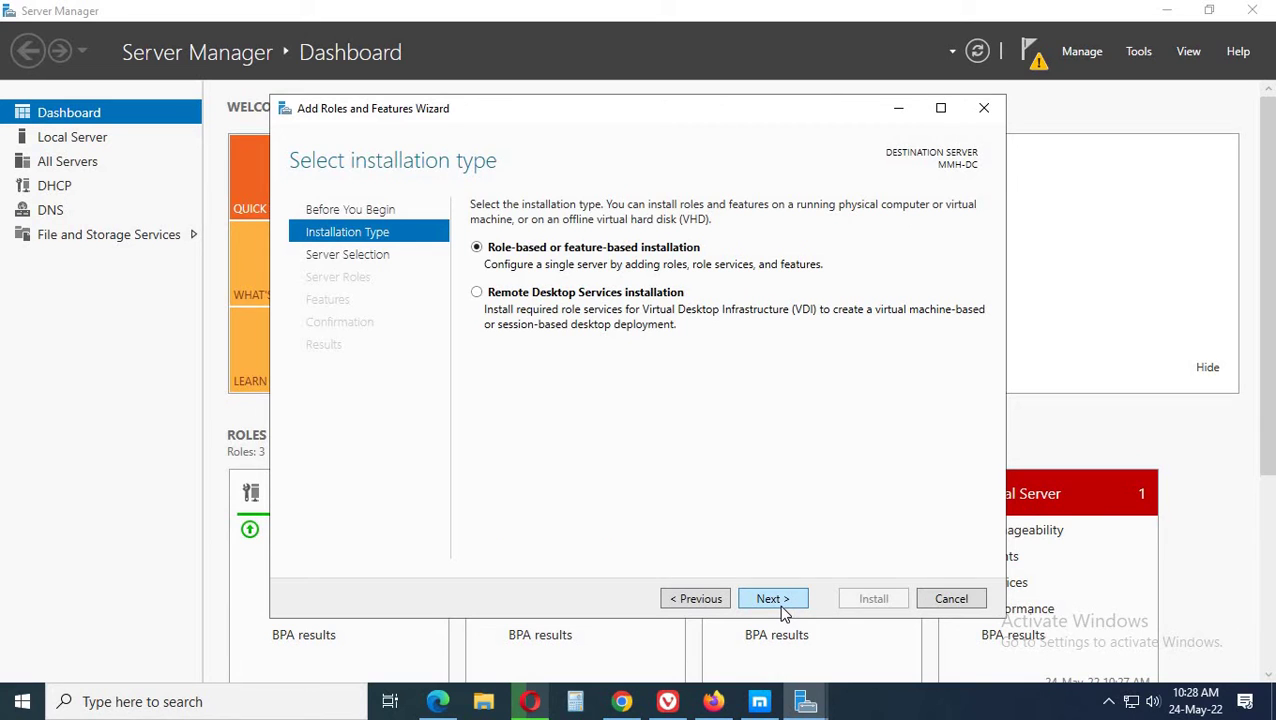
click(775, 598)
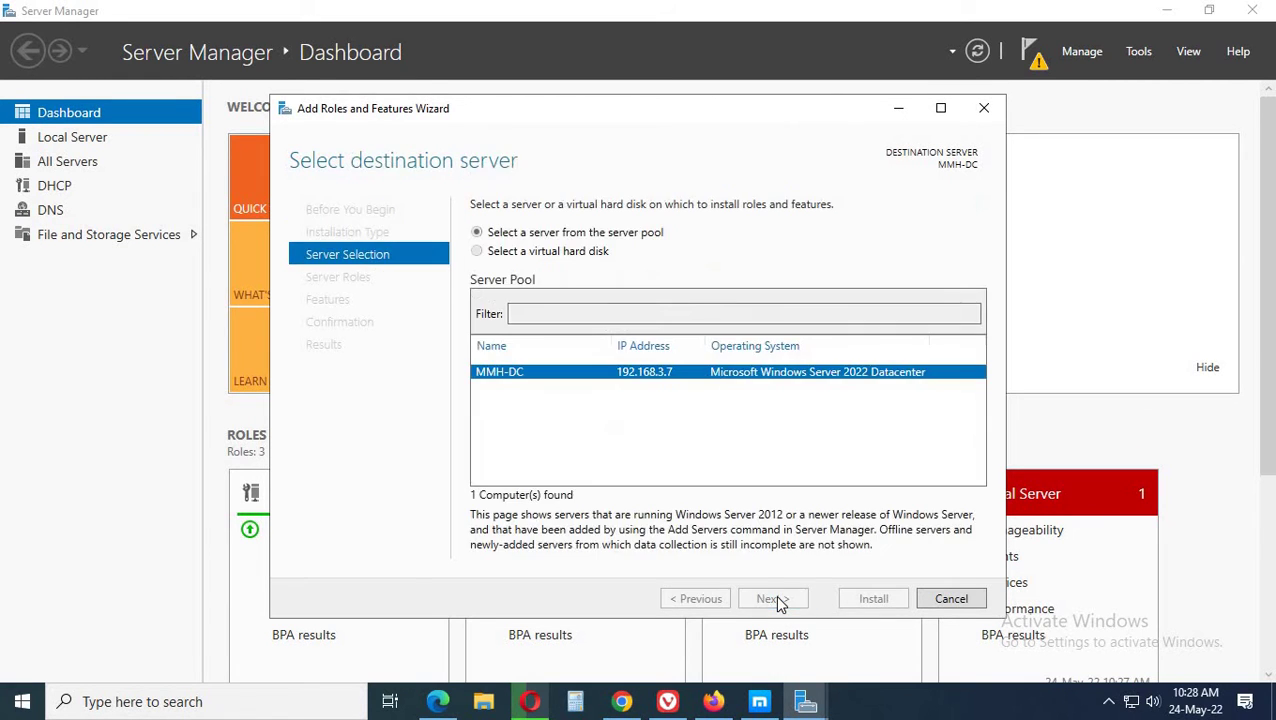
click(775, 598)
click(775, 598)
Review the destination server and installation type pages again, then return to the server role selection.
click(701, 602)
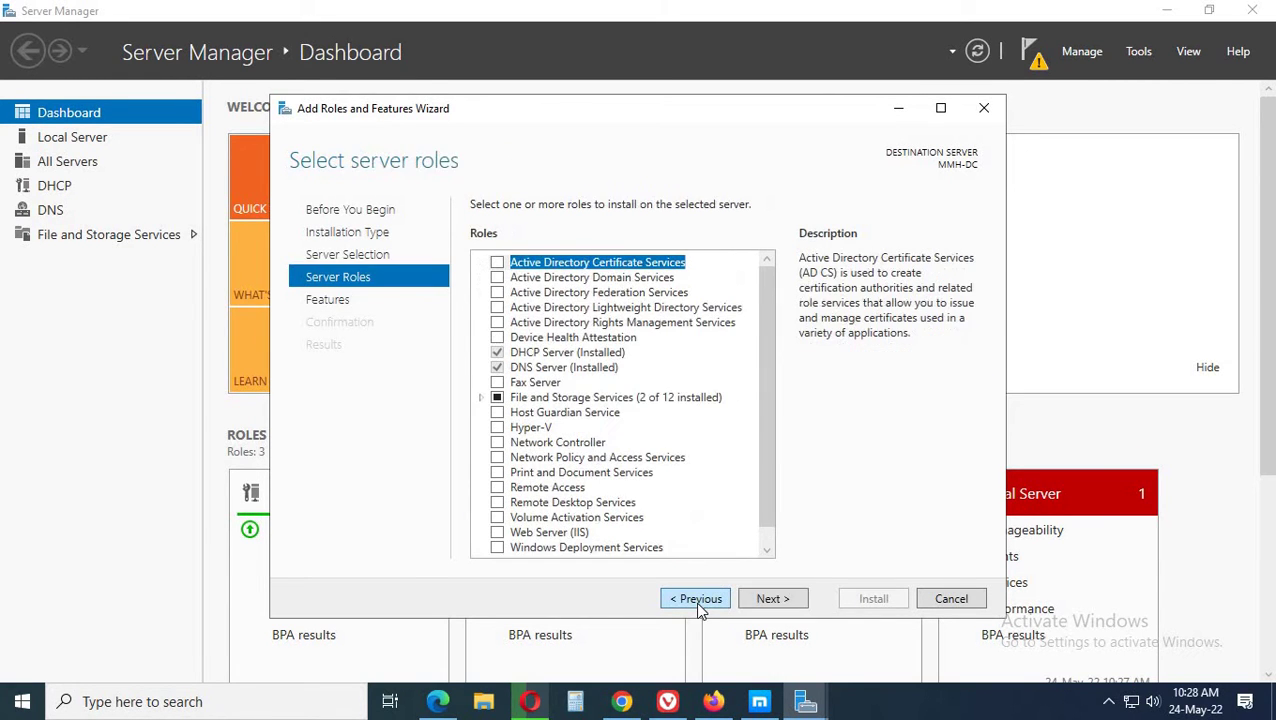
click(699, 605)
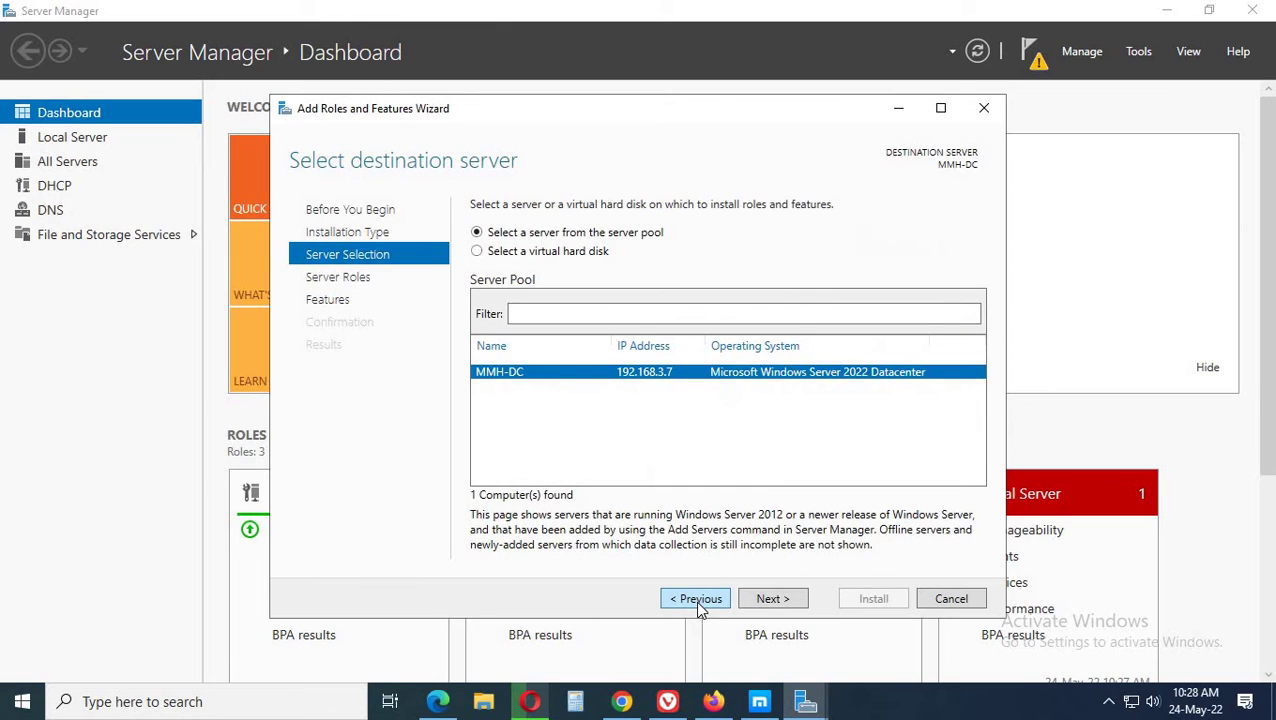
click(699, 605)
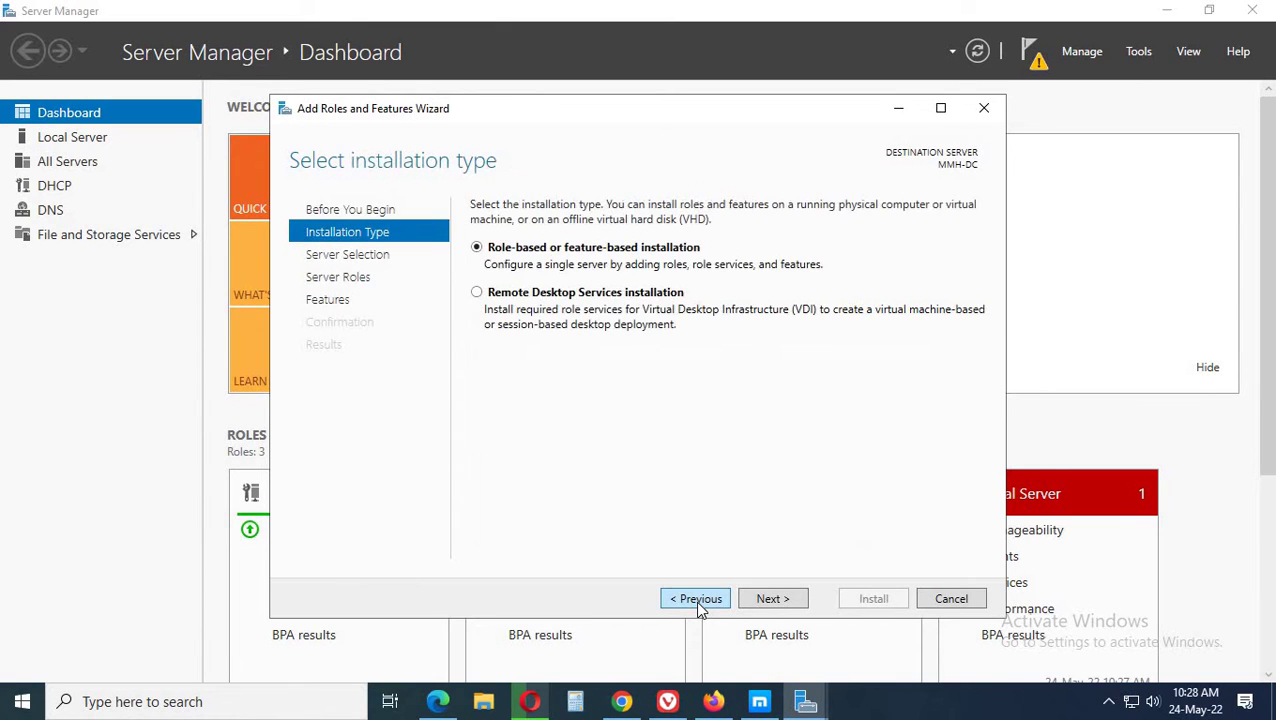
click(775, 598)
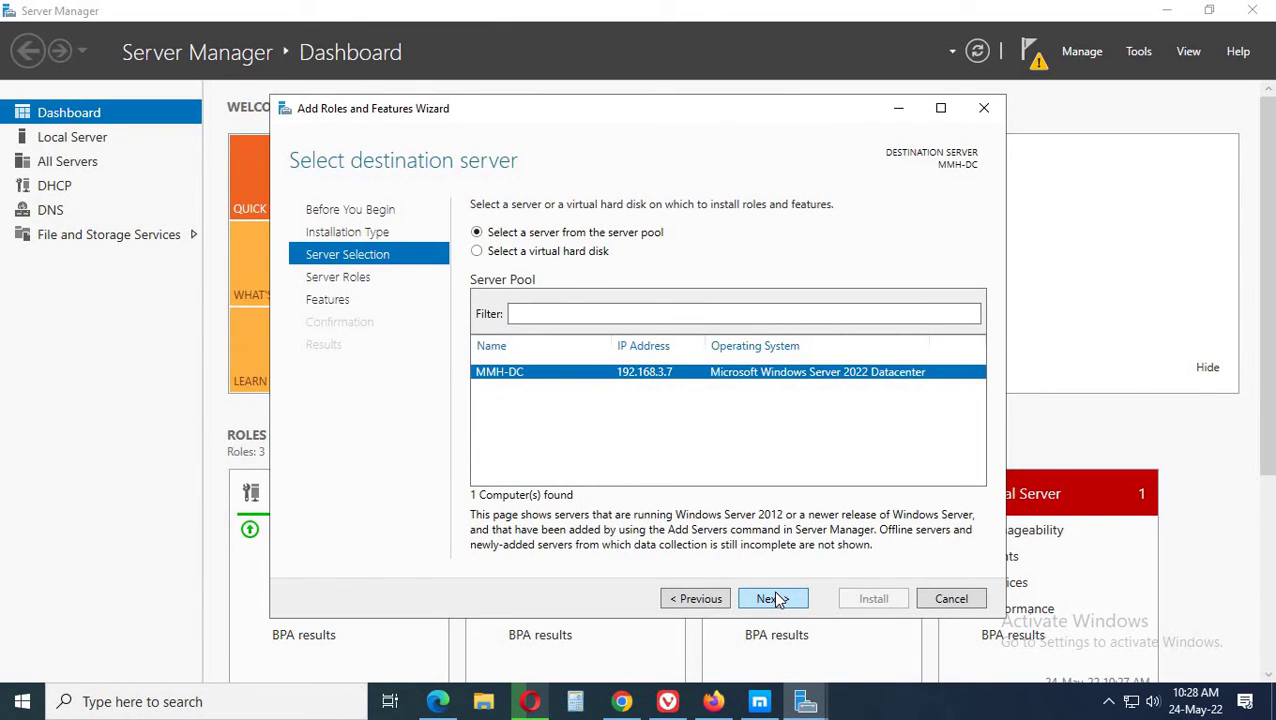
click(775, 598)
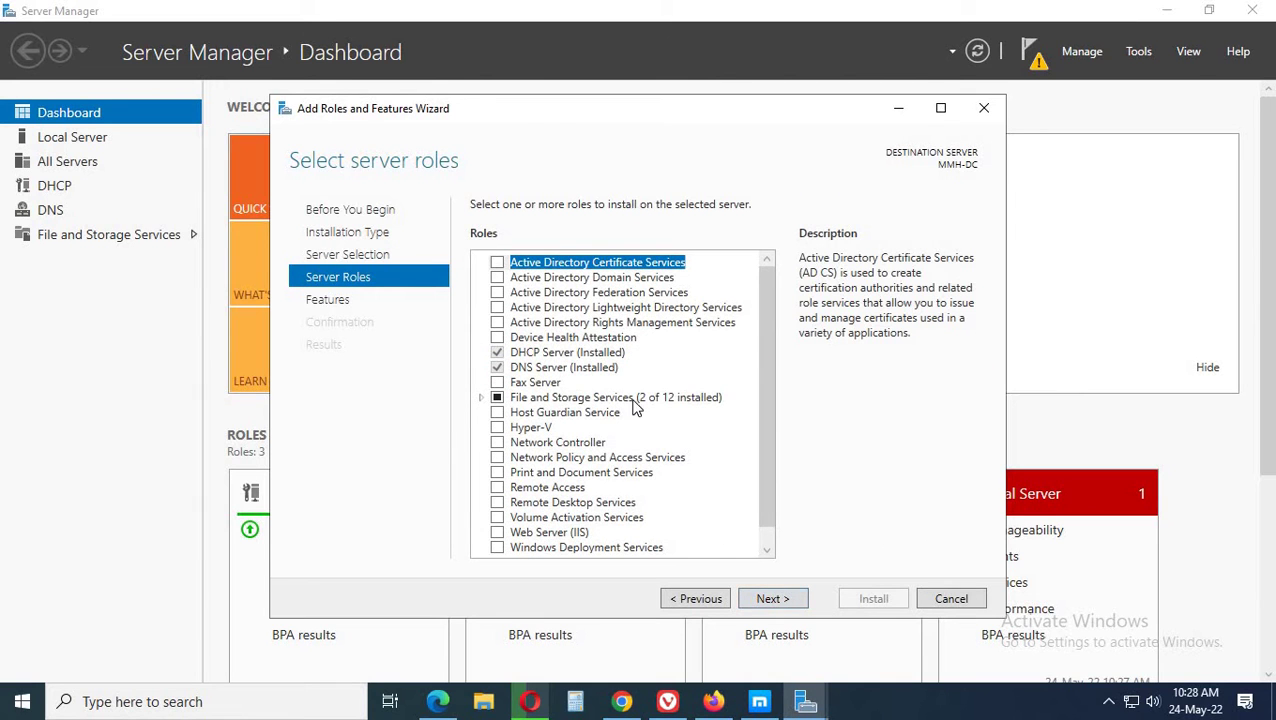
Select the Active Directory Domain Services role with its required features and management tools, and proceed to feature selection.
click(497, 277)
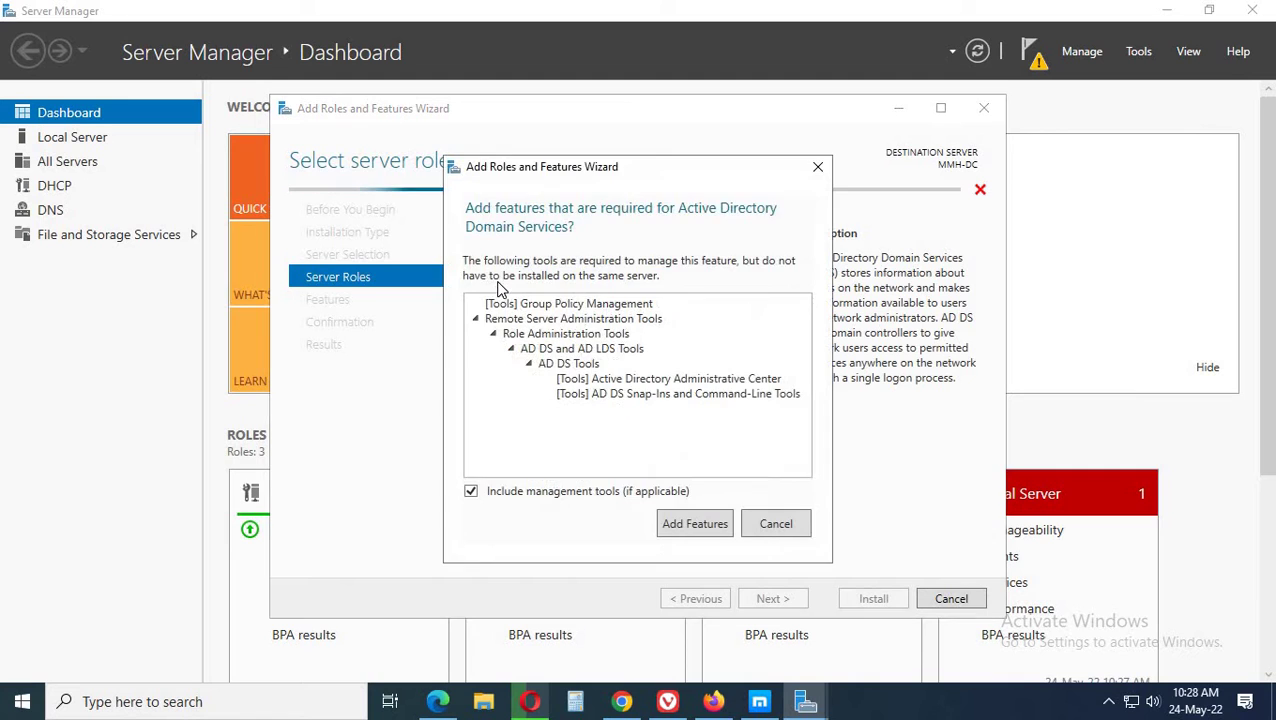
click(695, 524)
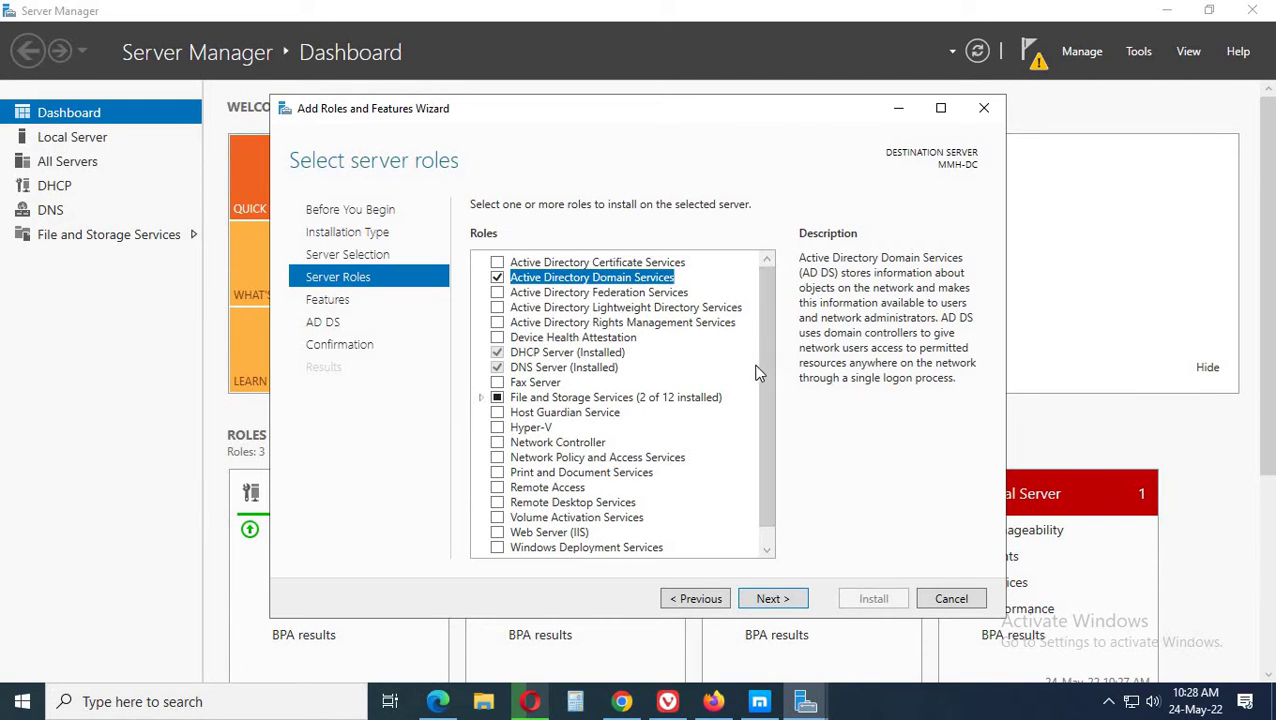
drag(765, 362, 772, 414)
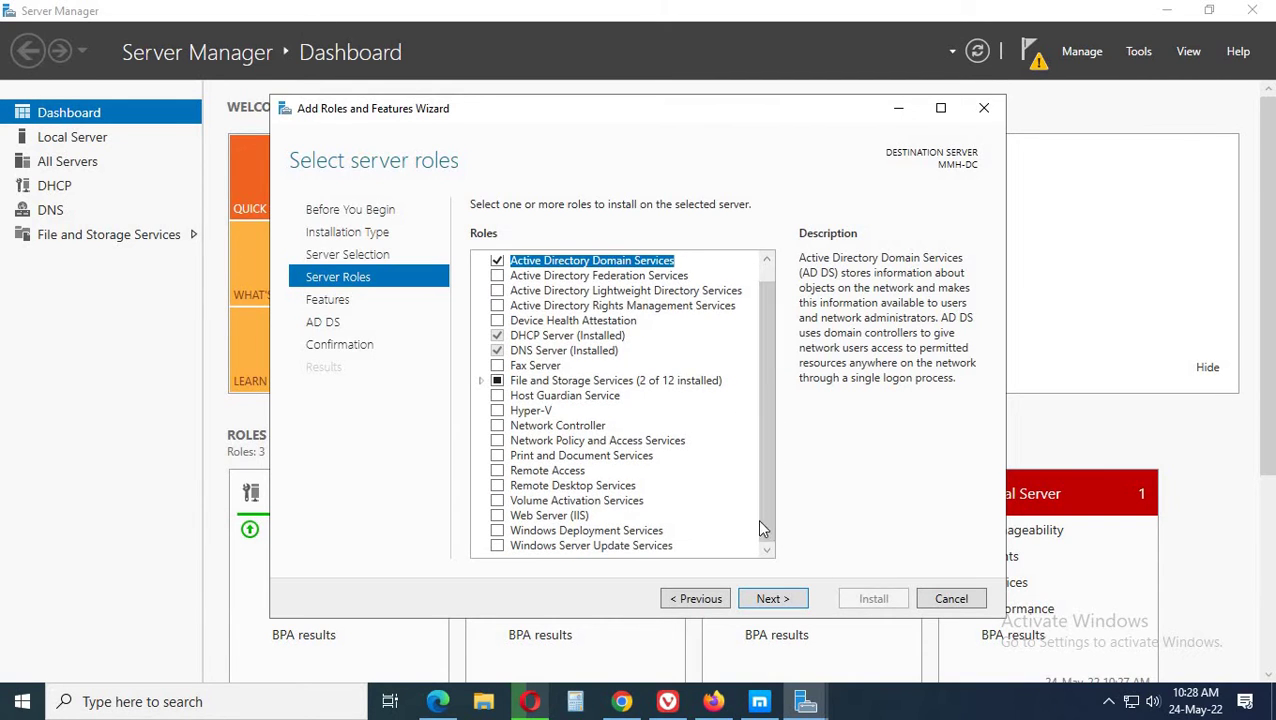
click(774, 600)
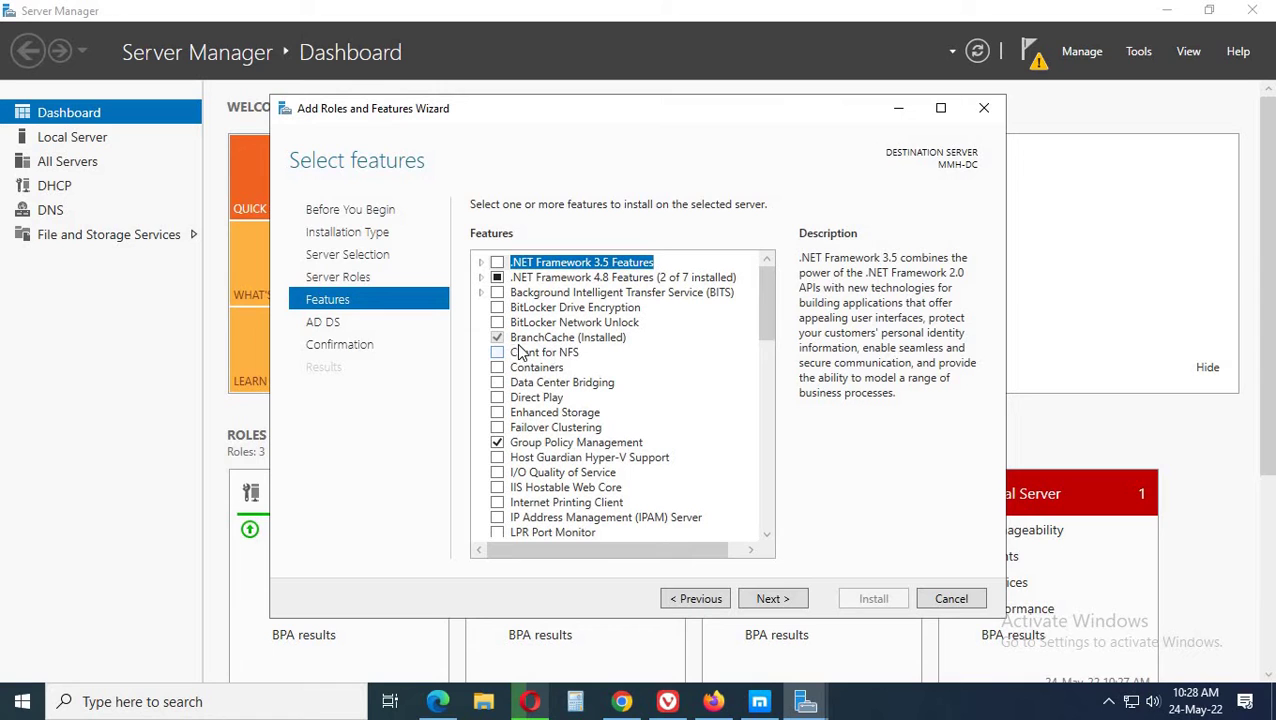
Keep the preselected features and install Active Directory Domain Services without automatic restart.
click(772, 600)
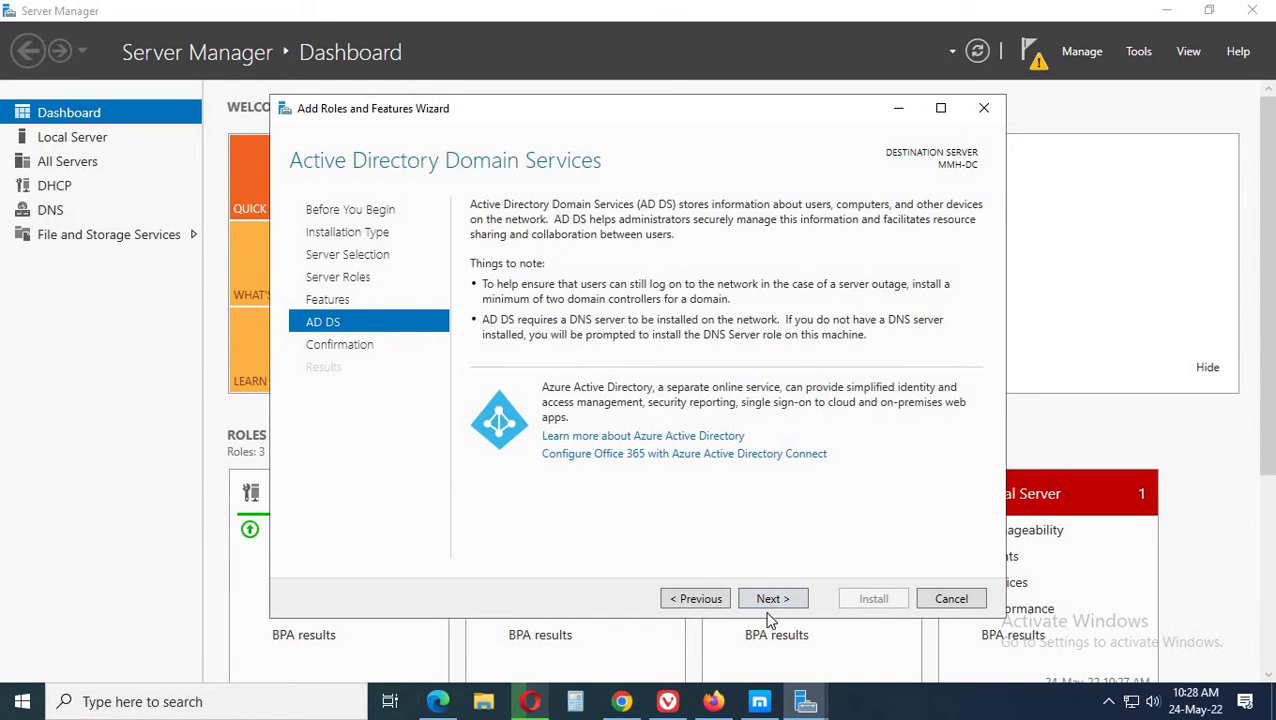
click(770, 600)
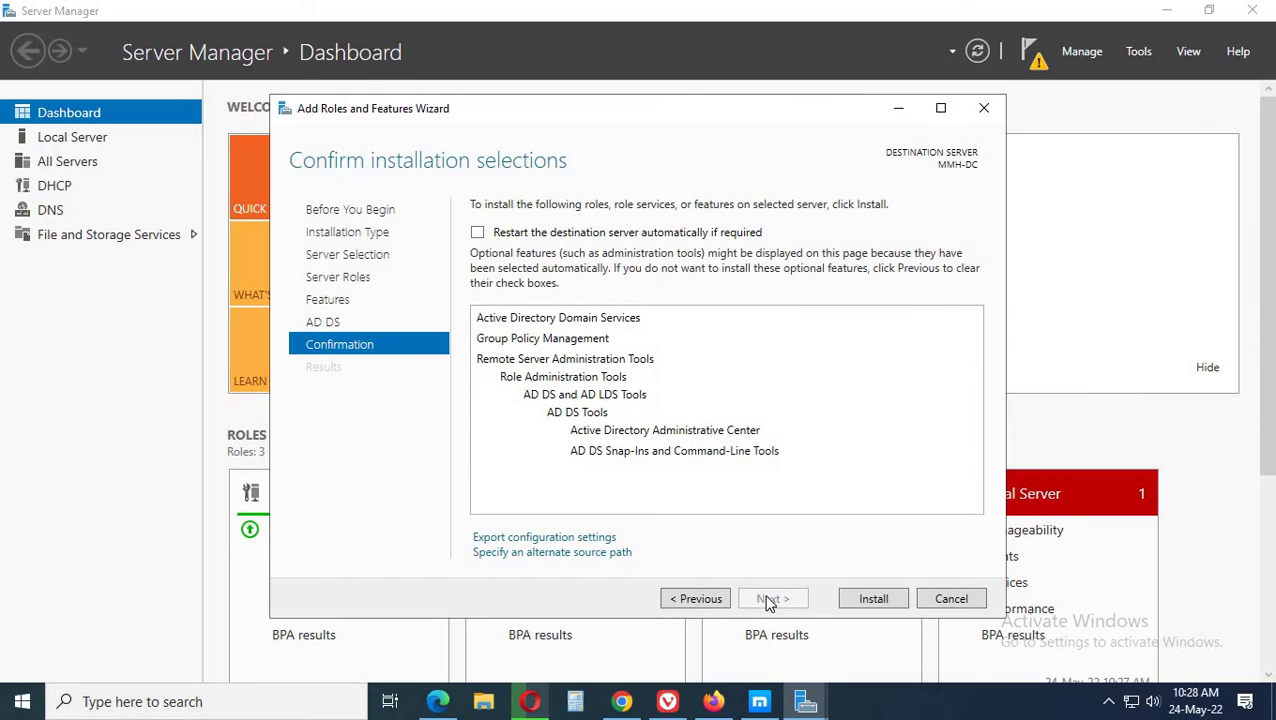
click(866, 600)
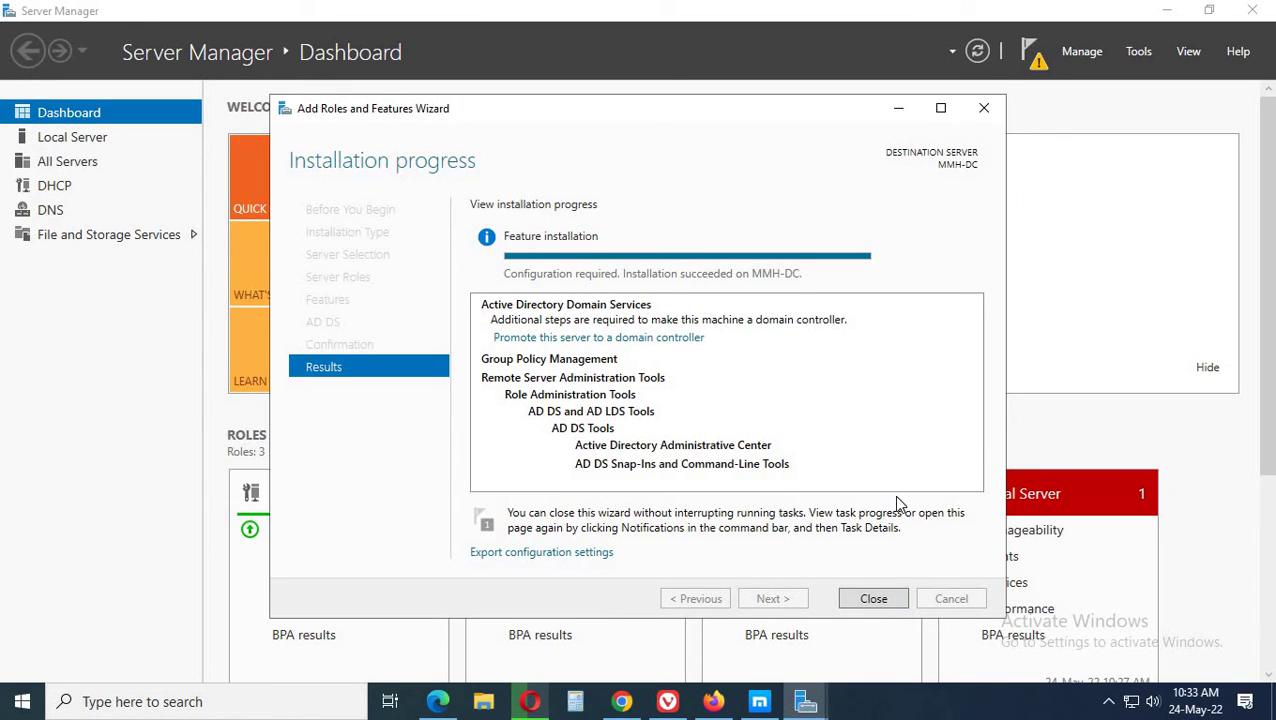
Minimize Server Manager and try a Windows search for "txt" to get to a blank Notepad document.
click(1168, 12)
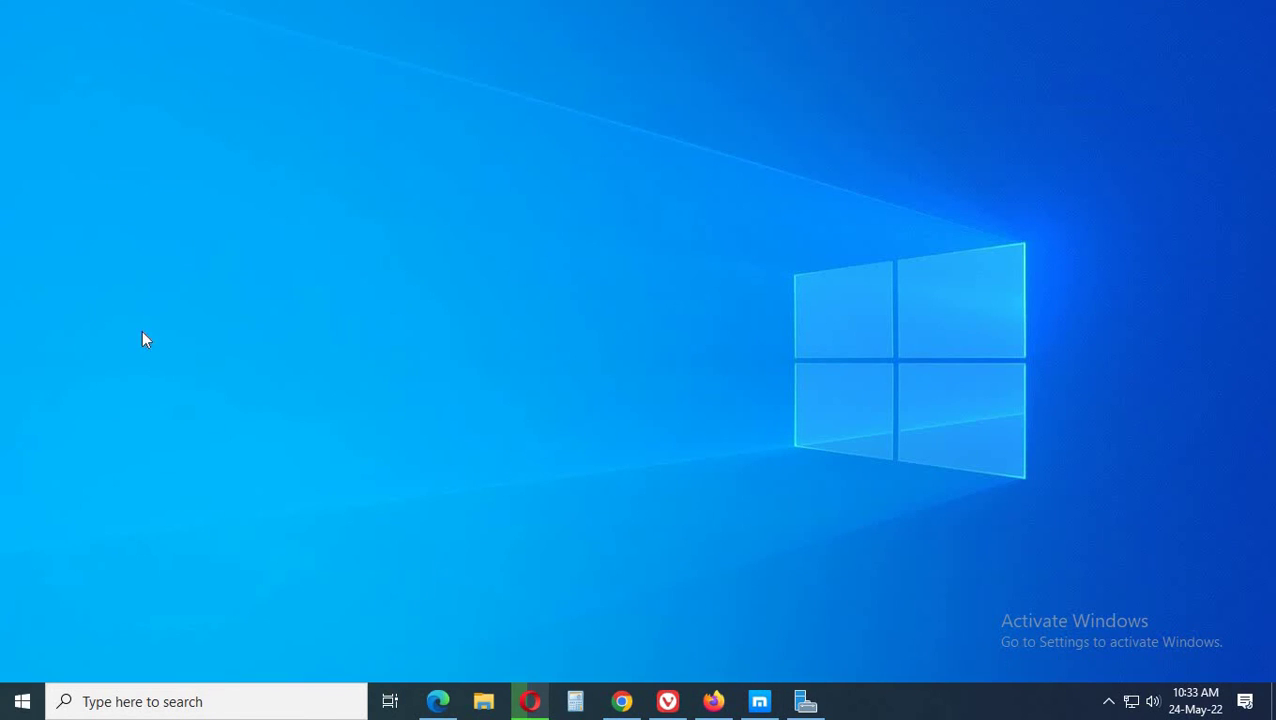
key(super)
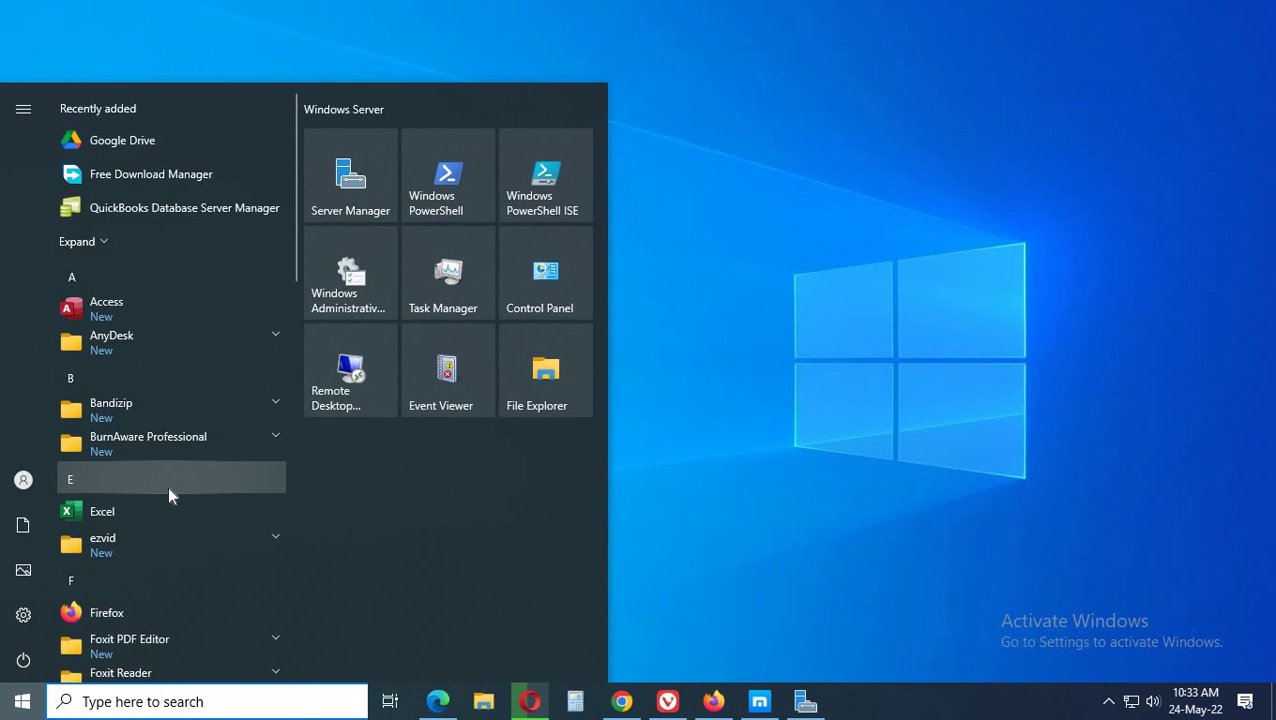
text(t)
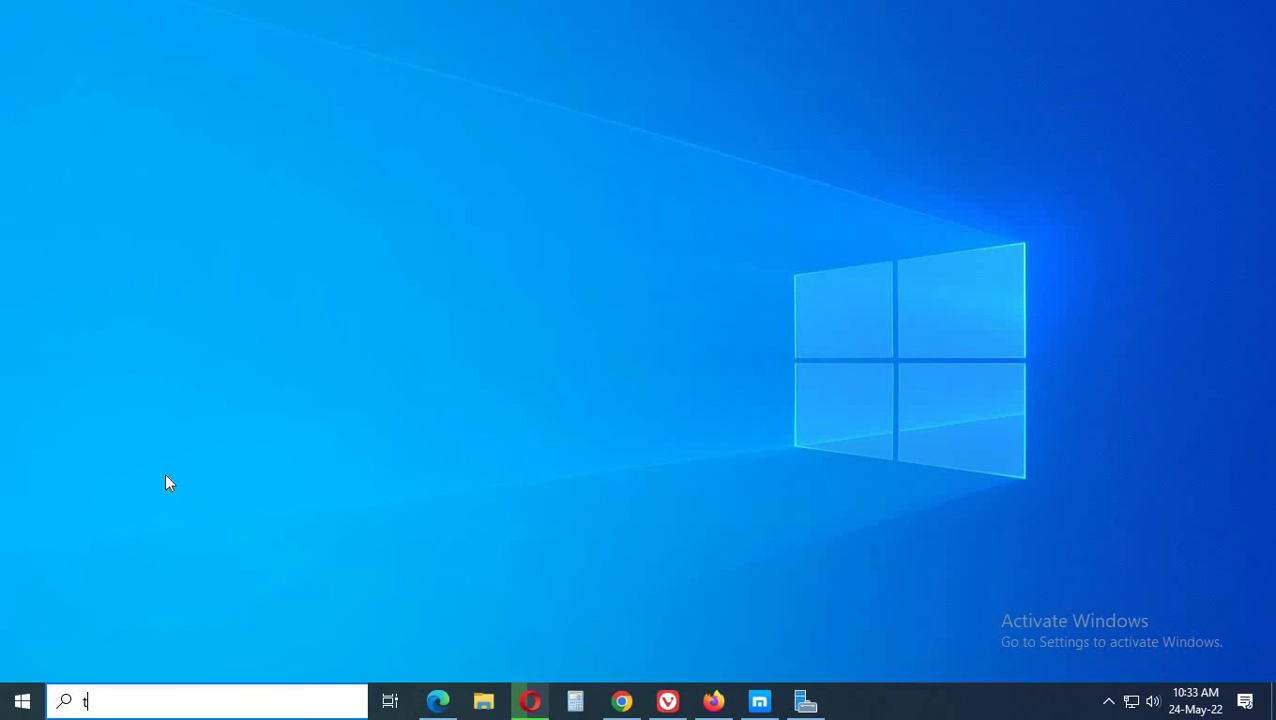
text(xt)
click(117, 706)
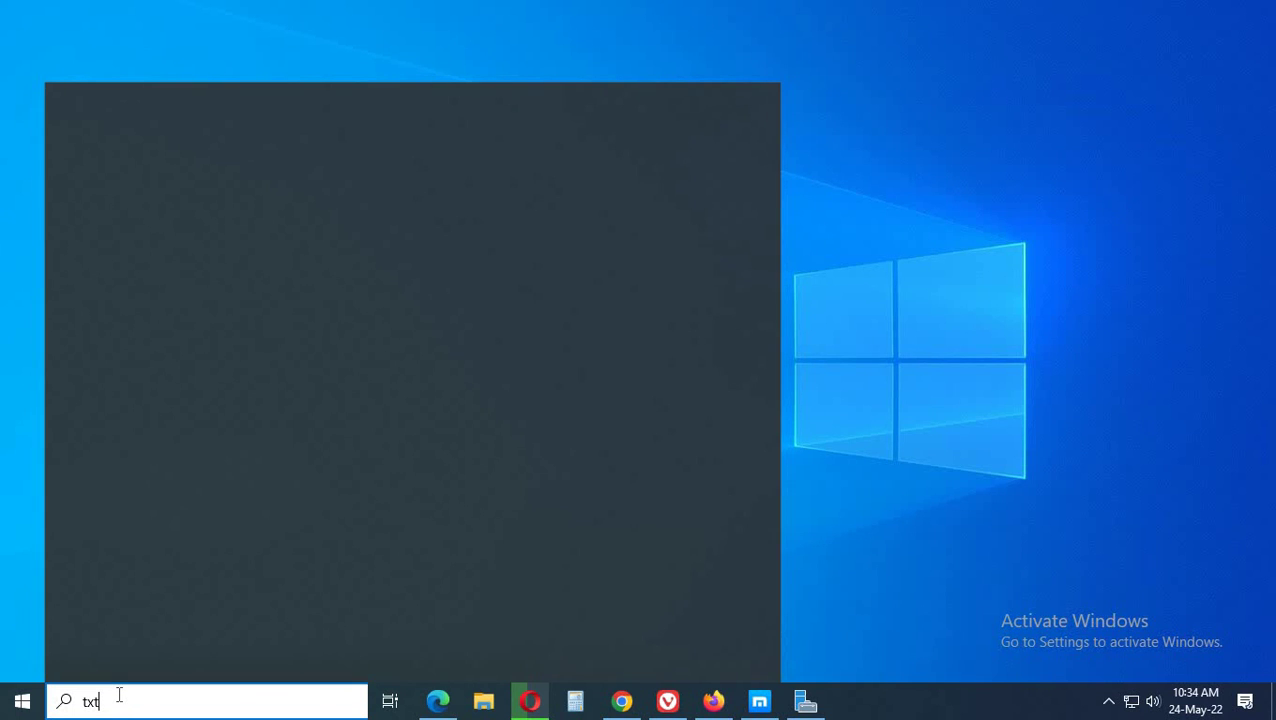
key(BackSpace)
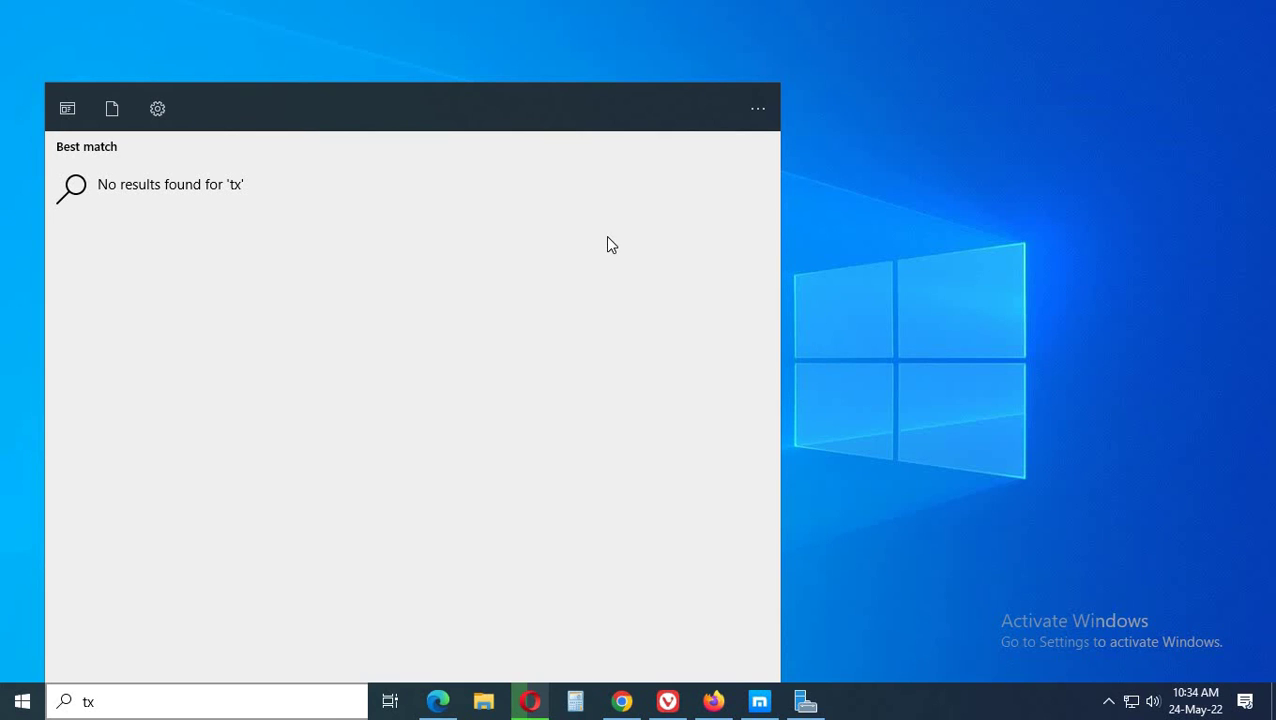
key(Escape)
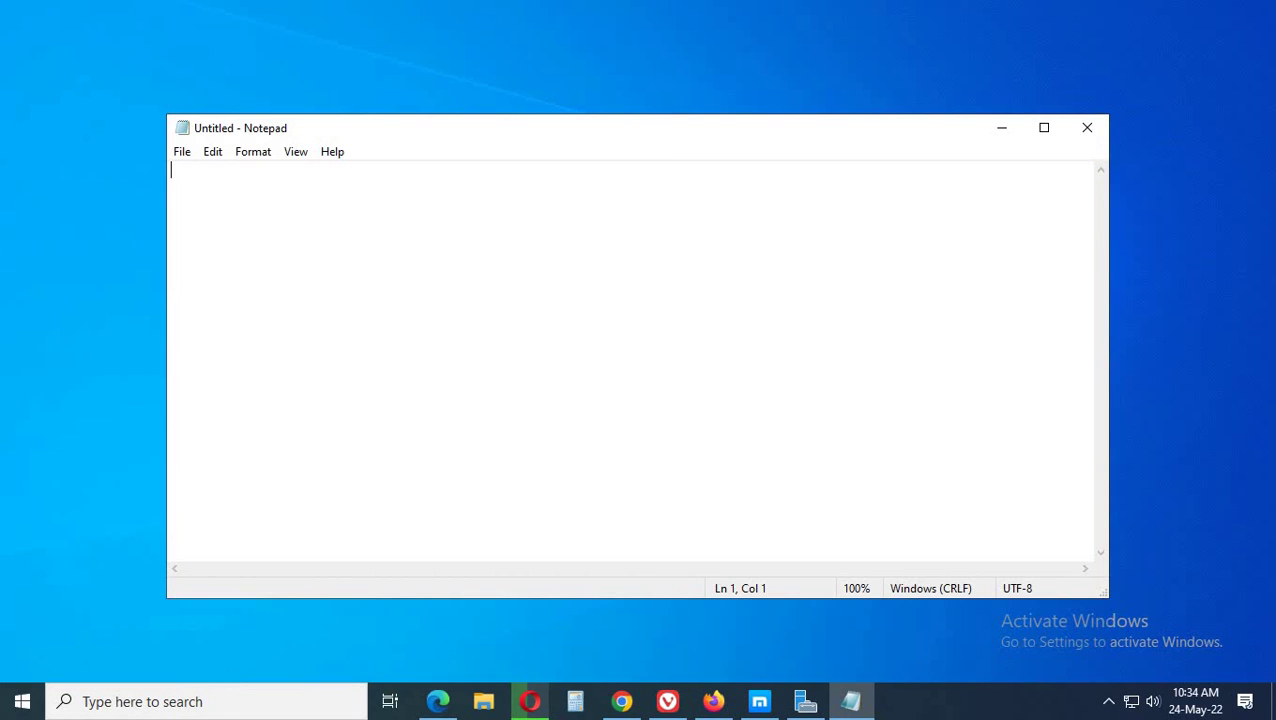
Write "we are done with the installation ADDS" in the blank Notepad document.
text(th)
key(BackSpace)
key(BackSpace)
text(we ar)
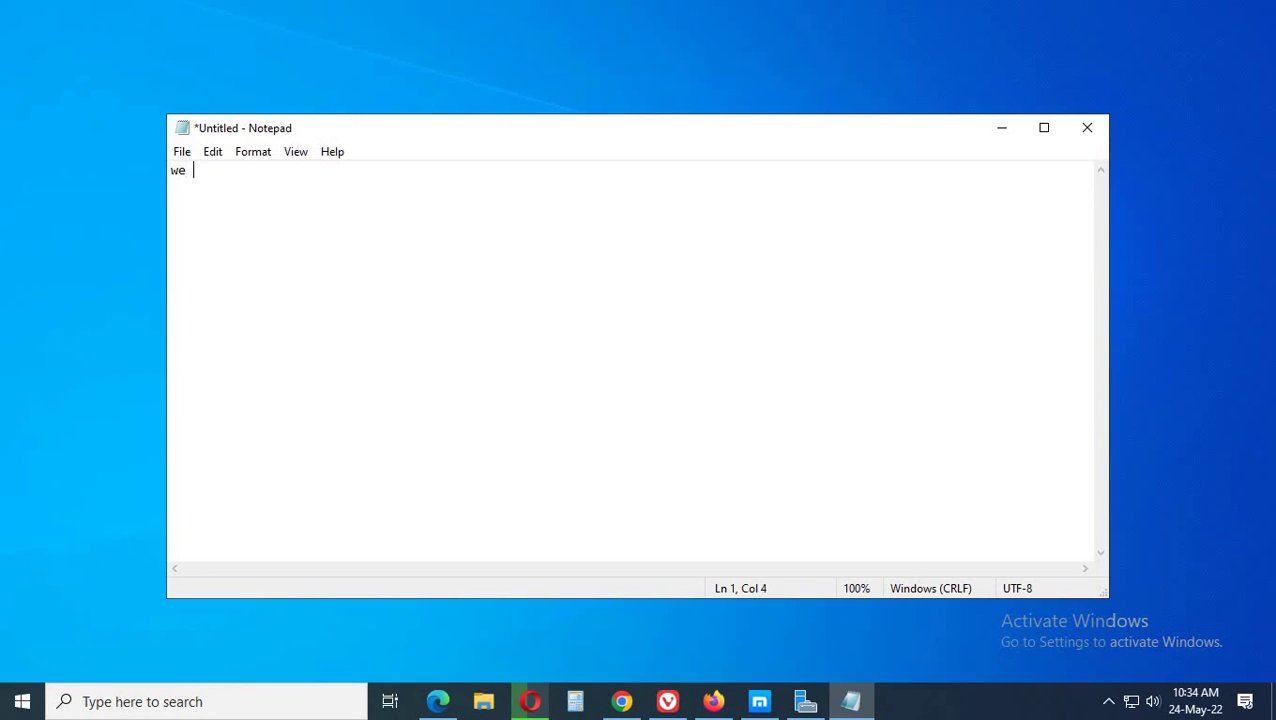
text(e done with th)
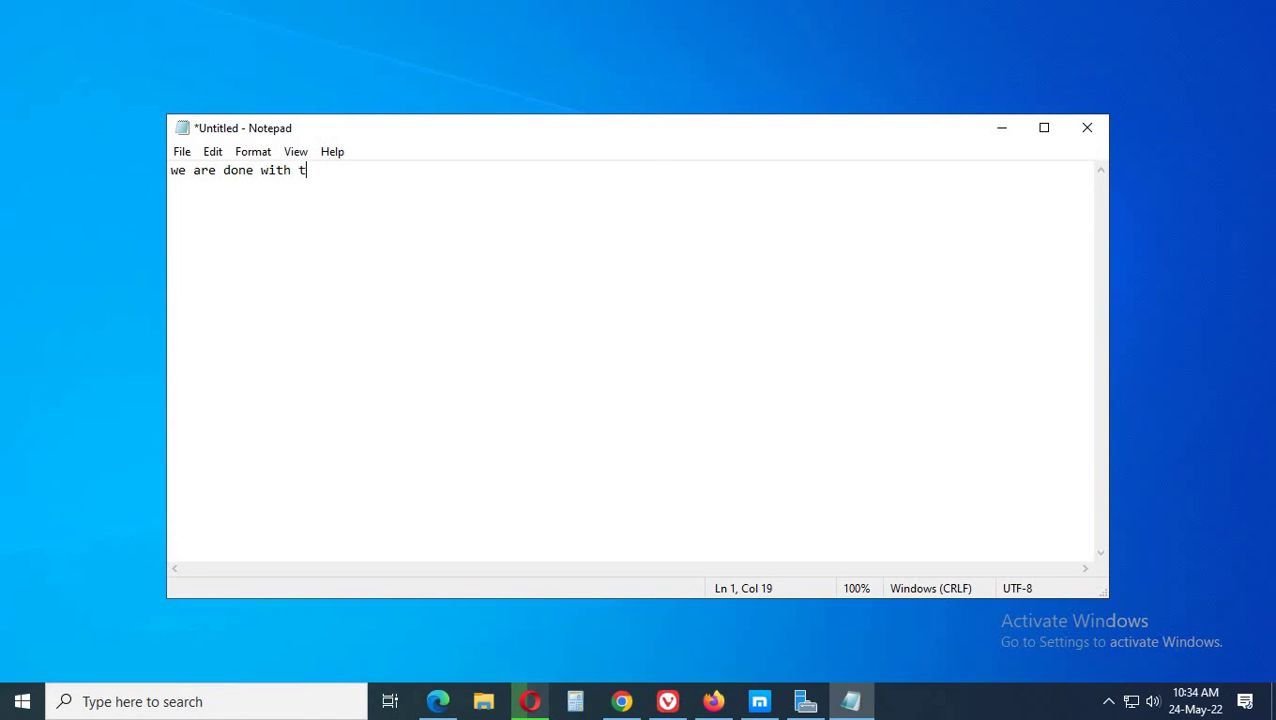
text(e installati)
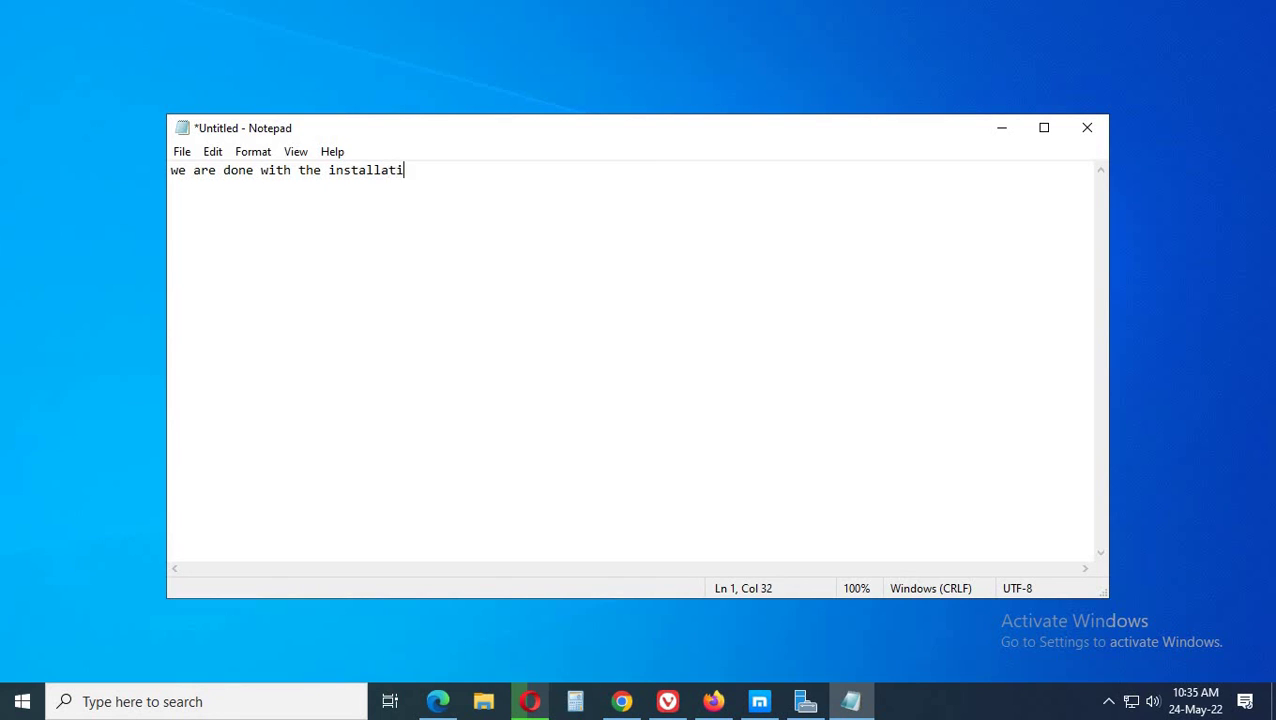
text(on )
text(ADD)
text(A)
key(BackSpace)
text(S)
Insert "of" before "ADDS" and append ", now u can click on" to the end of the sentence.
key(Left)
key(Left)
key(Left)
key(Left)
text(of)
key(Right)
key(Right)
key(End)
text(, now)
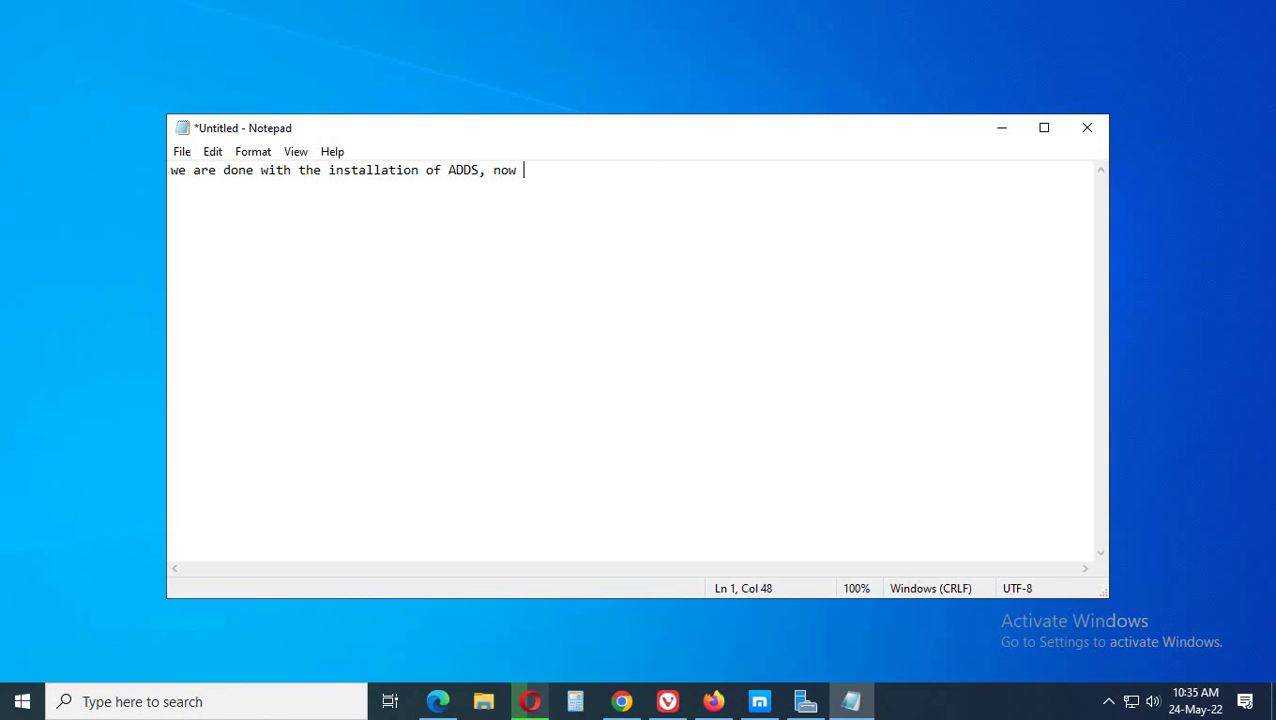
text(u can)
text(click on)
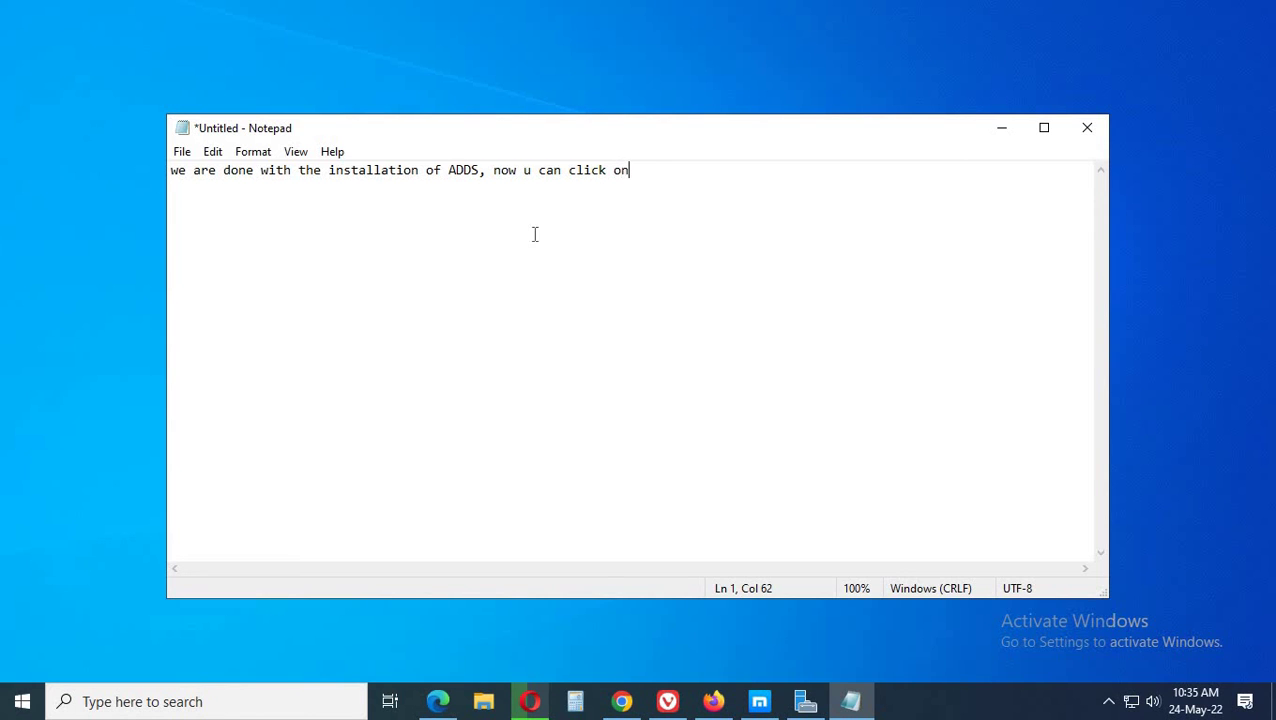
Check the domain controller promotion option in Server Manager, then append "and continue with domain controller configs" to the Notepad sentence.
click(805, 703)
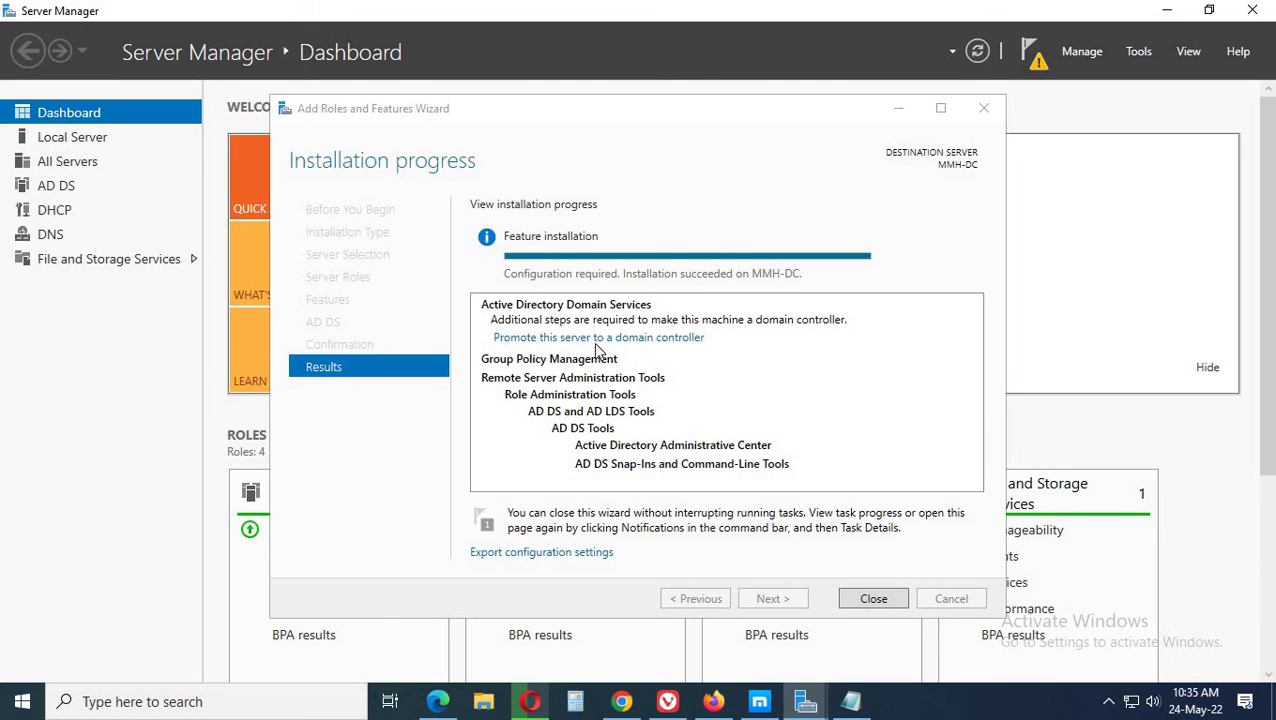
click(851, 701)
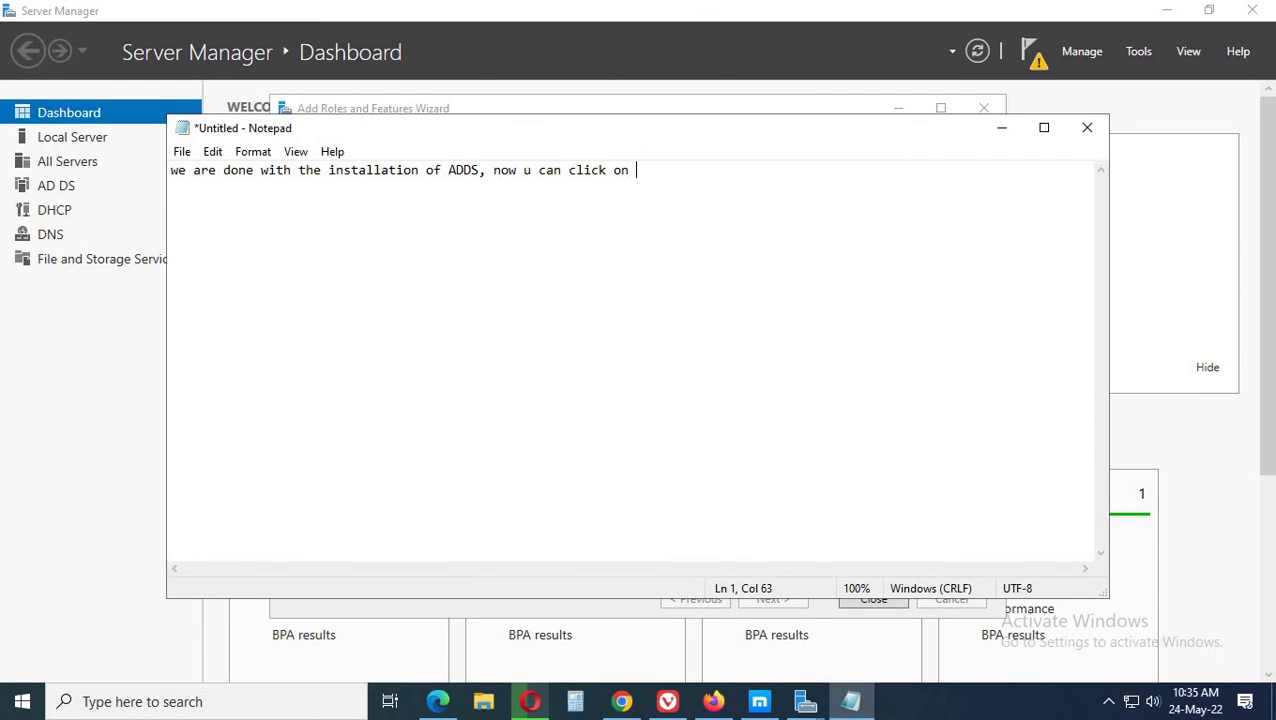
text(and continue )
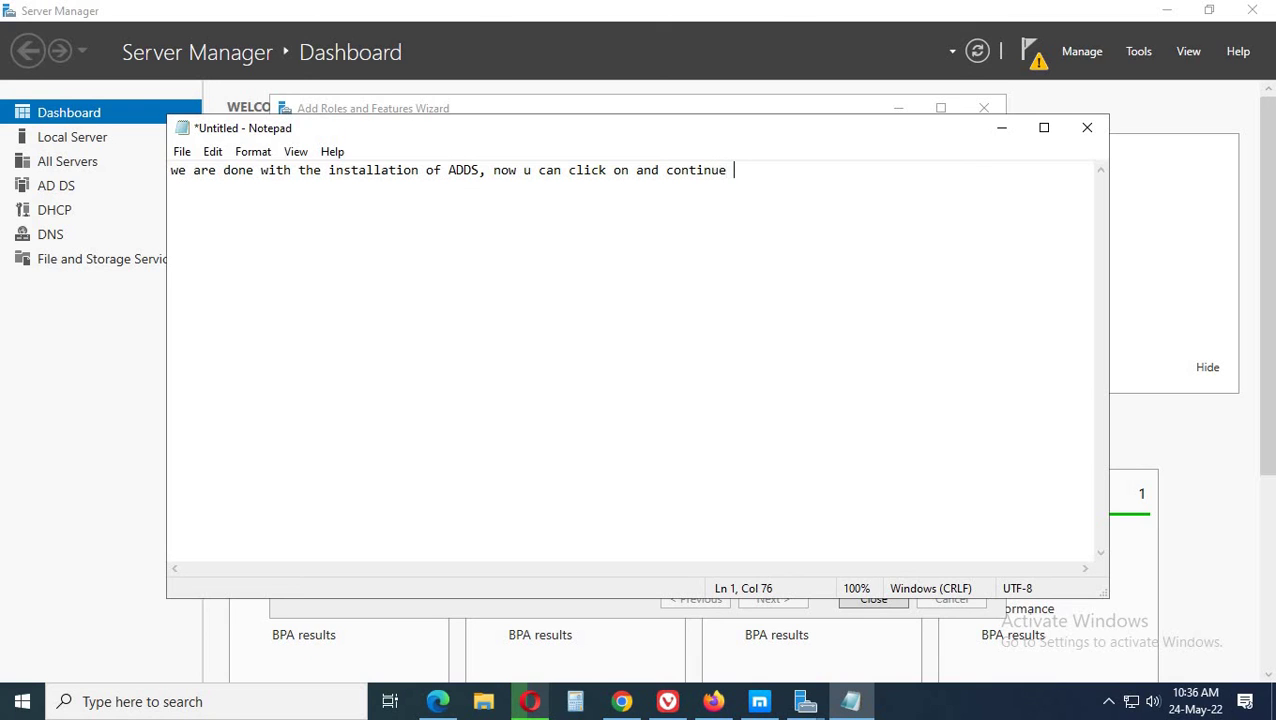
text(with)
text(domain )
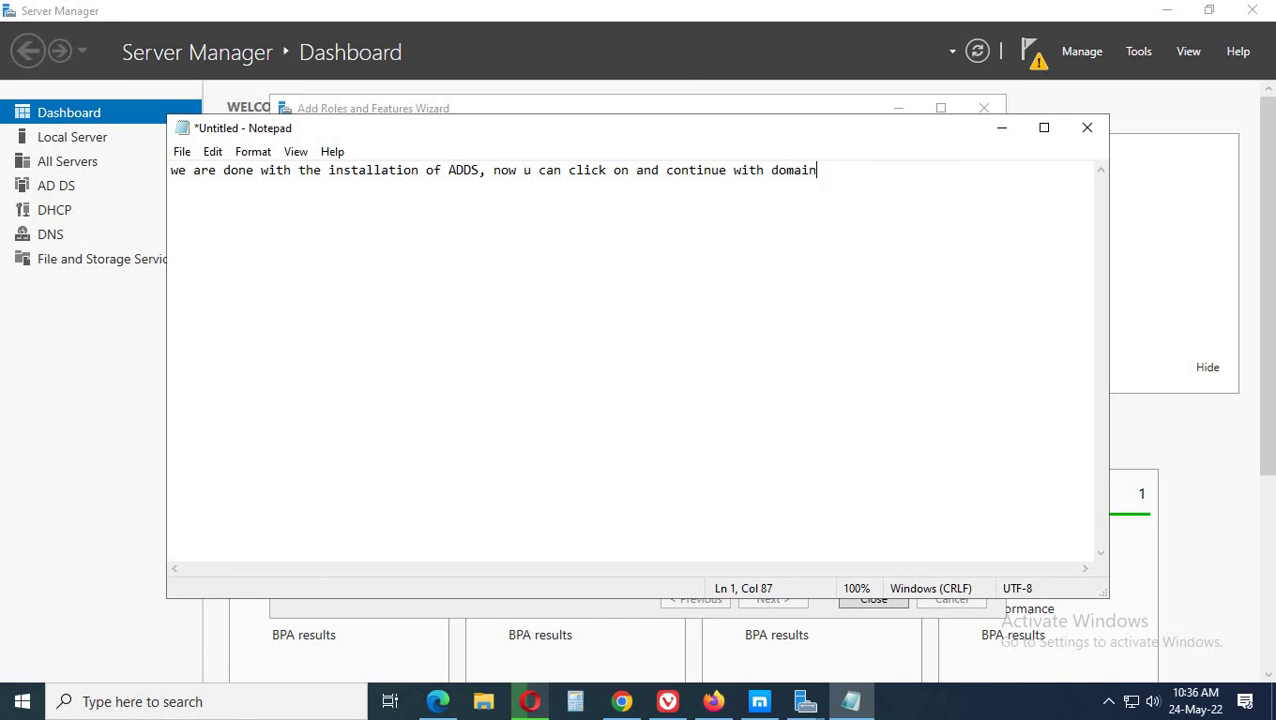
text(controller co)
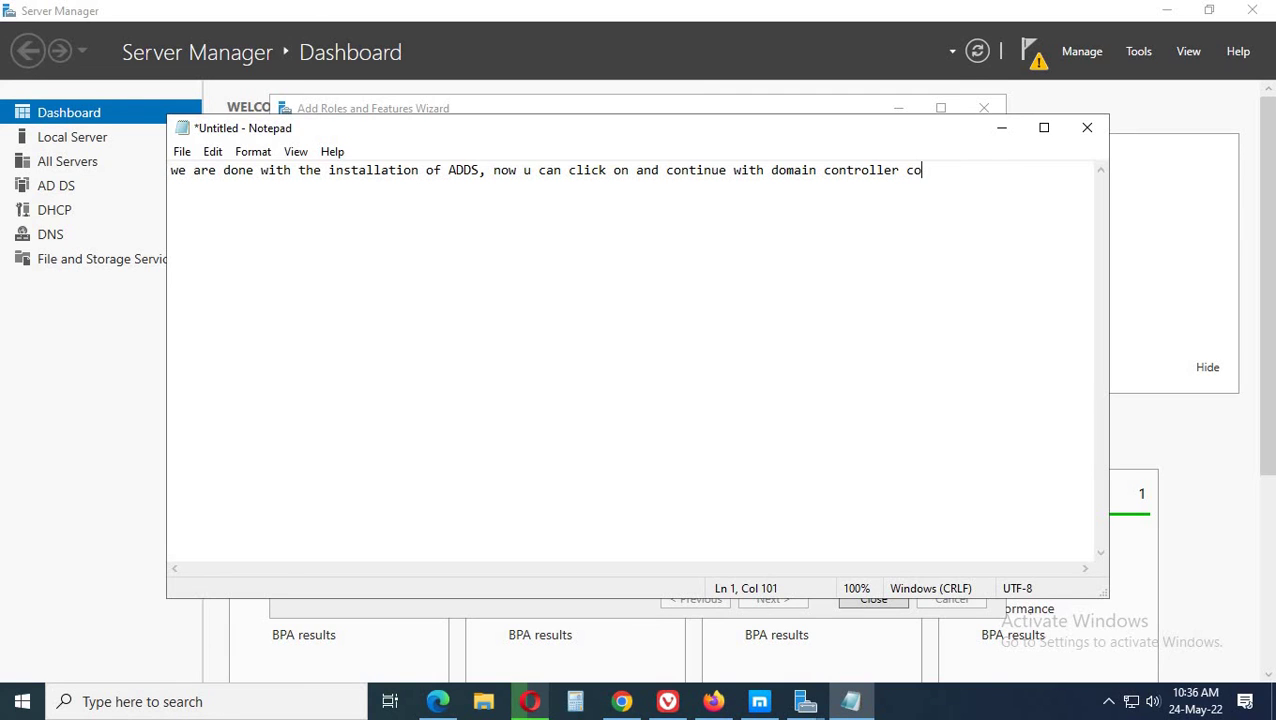
text(nfigs)
Add the closing line "THANKS FOR WATCHING" below the sentence, separated by a blank line.
key(Return)
key(Return)
text(THAN)
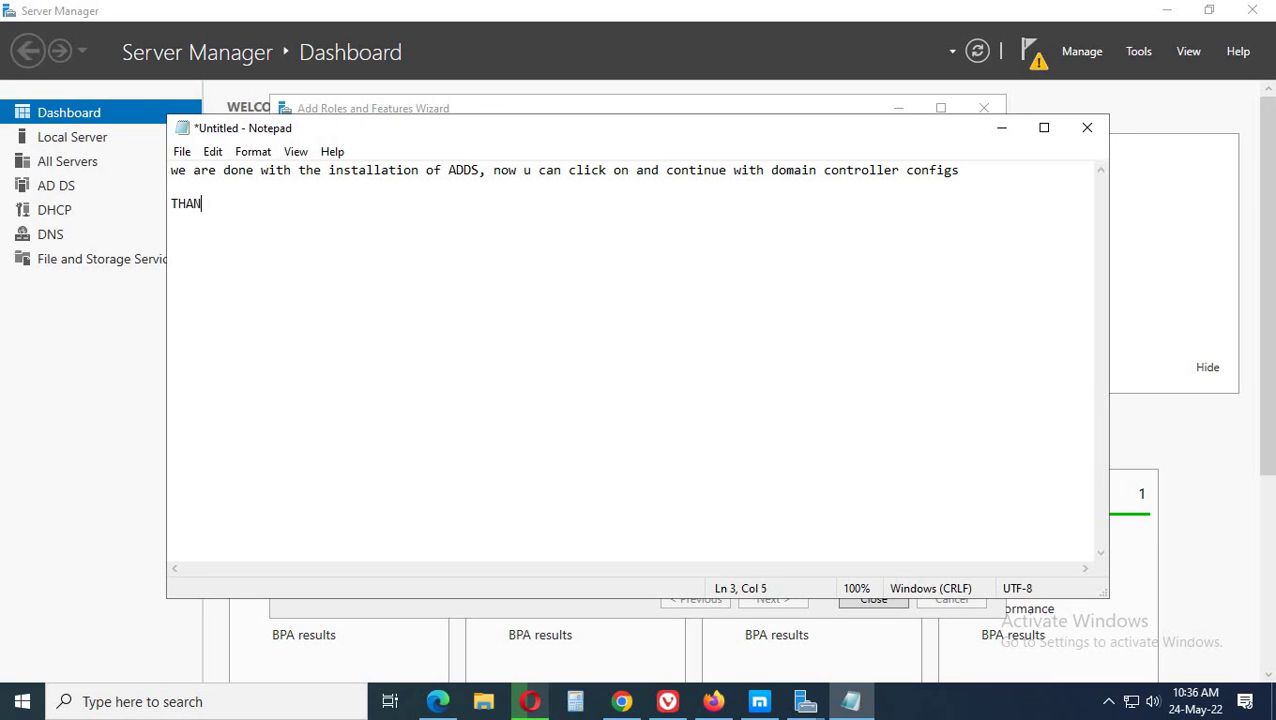
text(KS FOR WATCHIN)
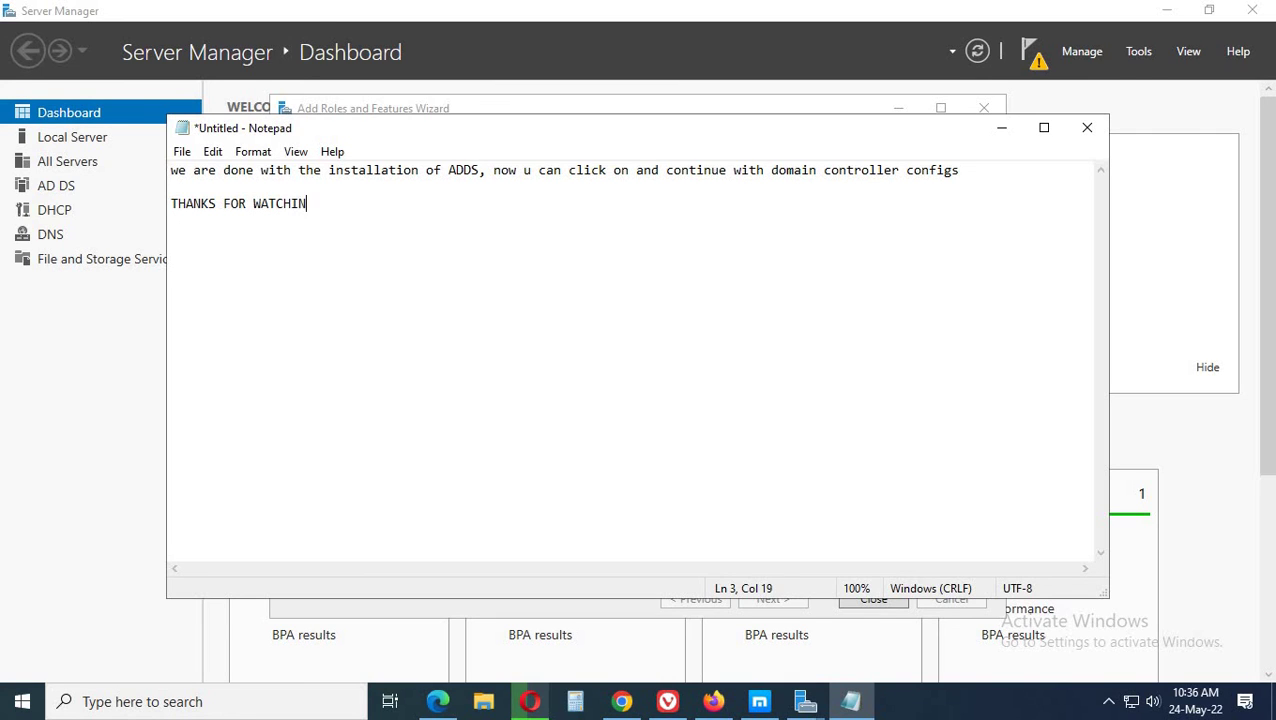
text(G)
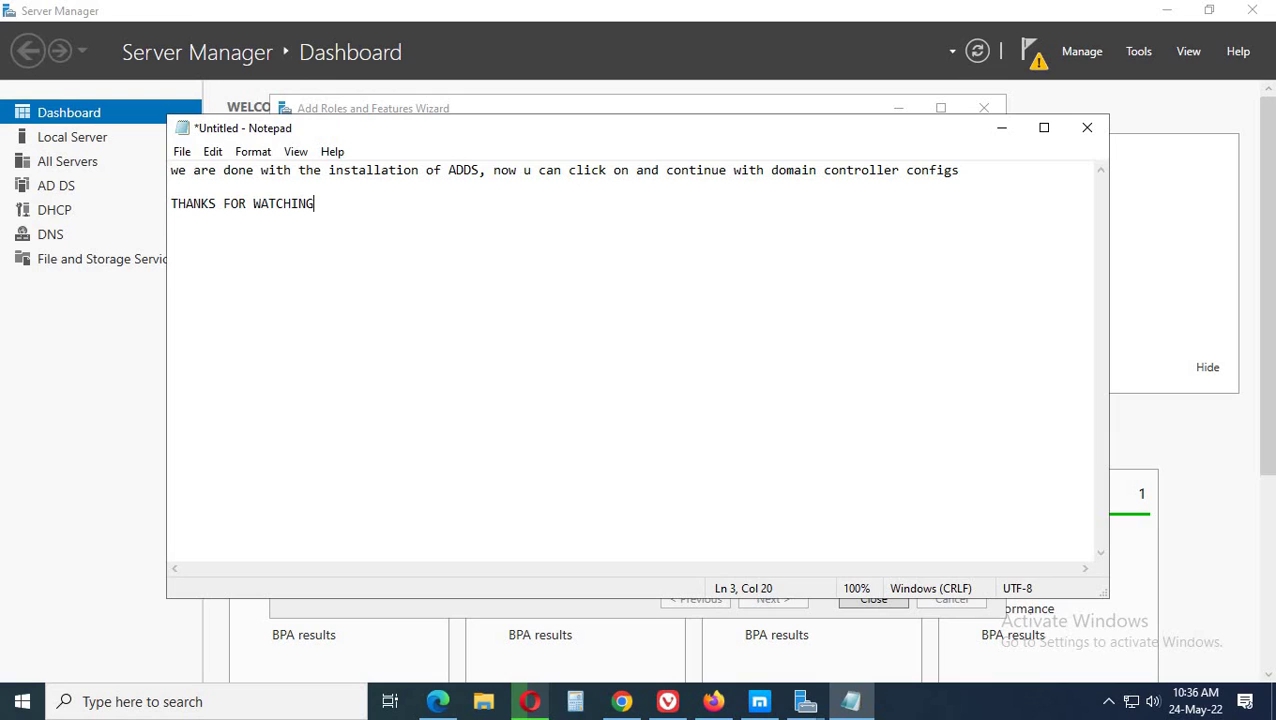